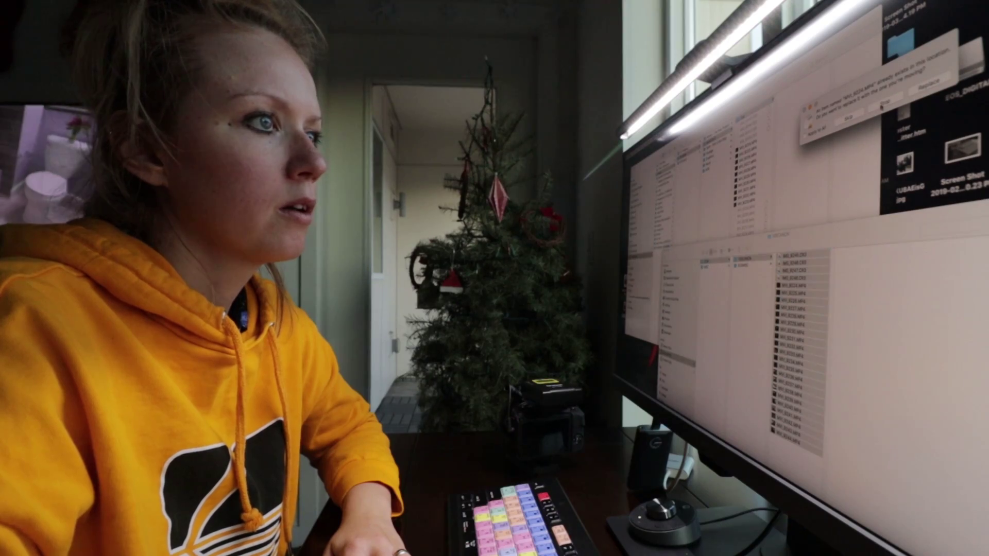
Step: Dismiss the Finder duplicate-item prompt and return to the pink-lit sequence in Premiere Pro
left_click(881, 106)
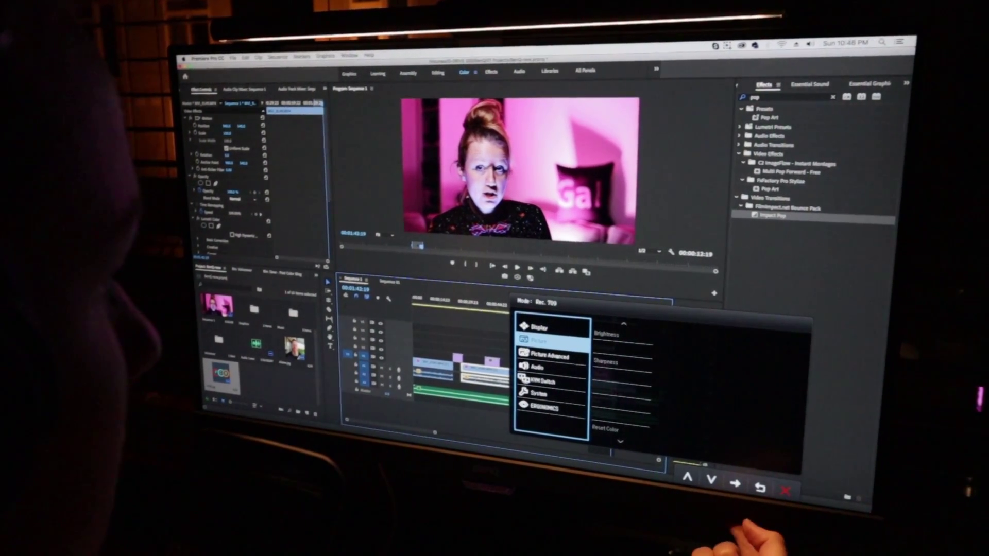
Step: In the BenQ OSD's Picture Advanced menu, set Picture Mode to HDR instead of Rec. 709
key("Down")
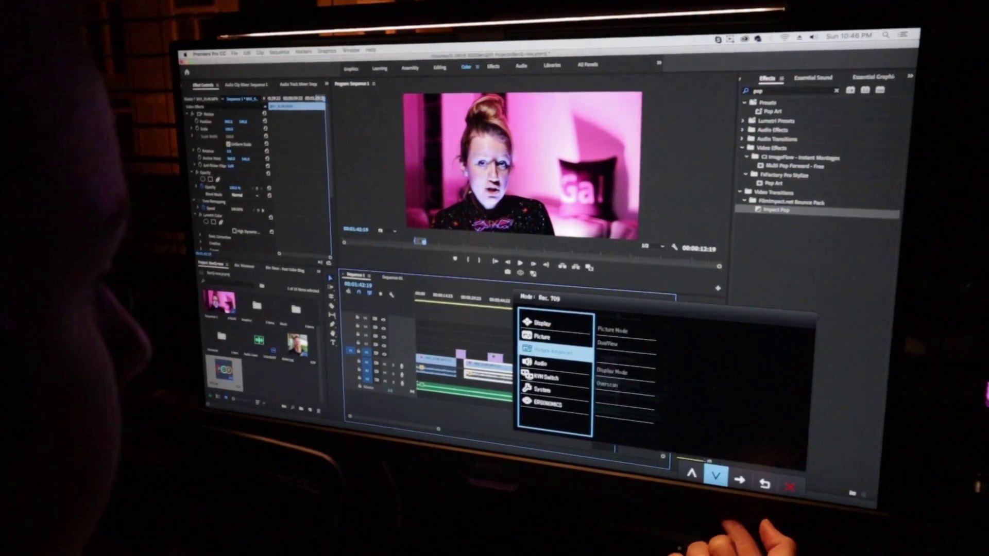
key("Right")
key("Right")
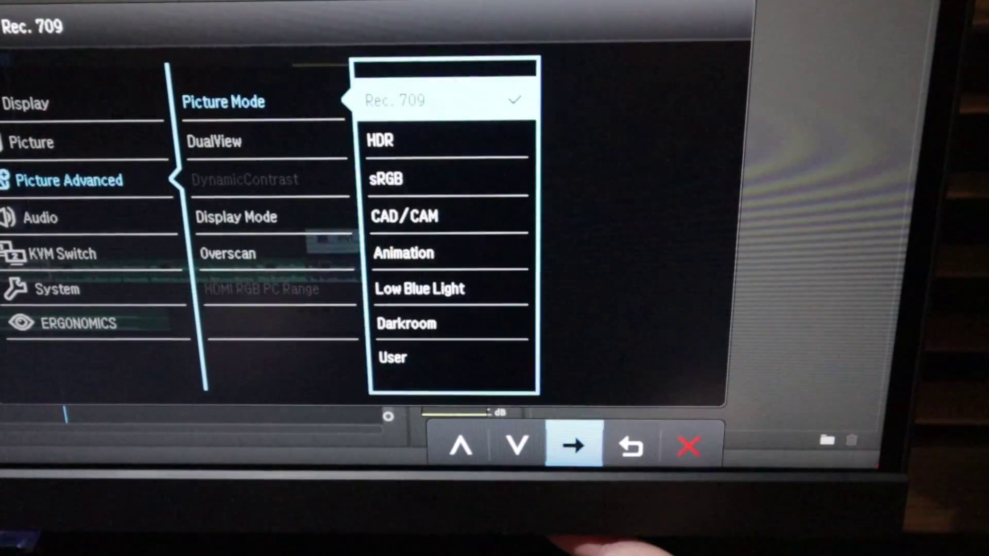
key("Down")
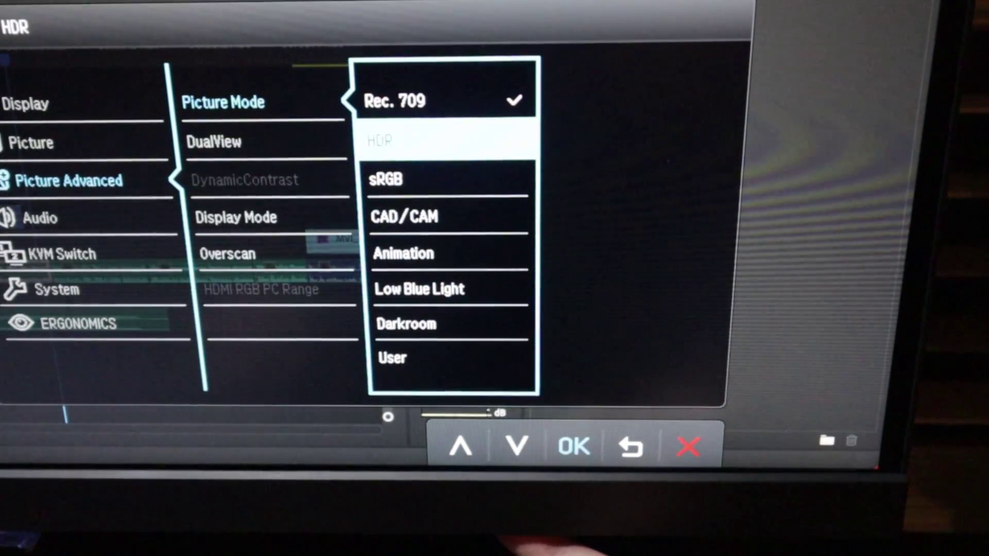
key("Down")
key("Up")
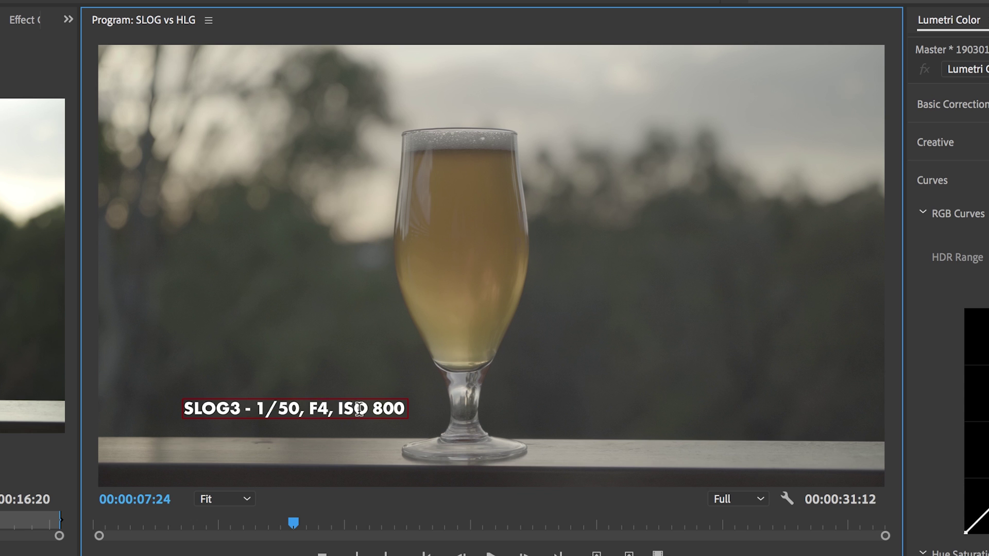
Step: Save the project, then select the HLG beer clip and the flat SLOG3 clip to compare
key("ctrl+s")
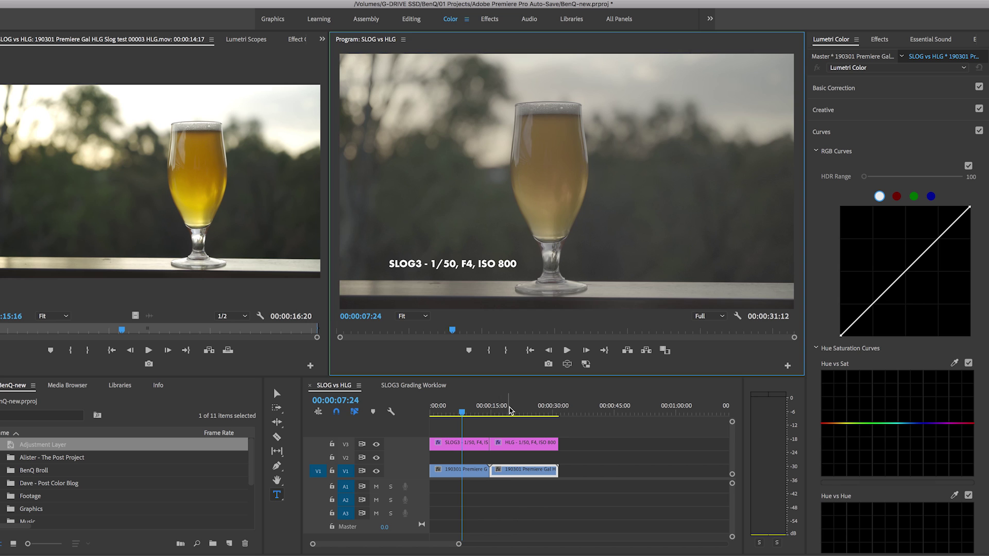
left_click(517, 474)
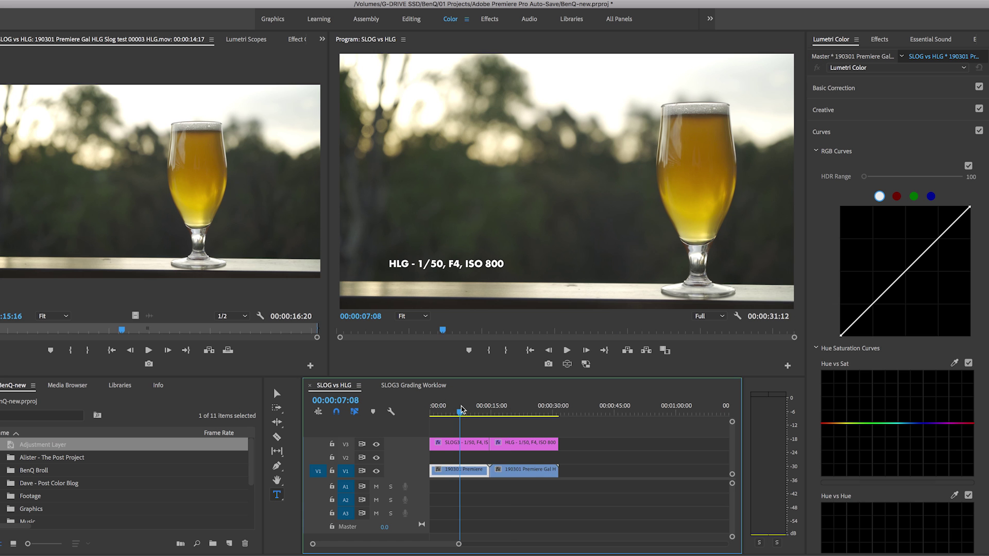
left_click(517, 472)
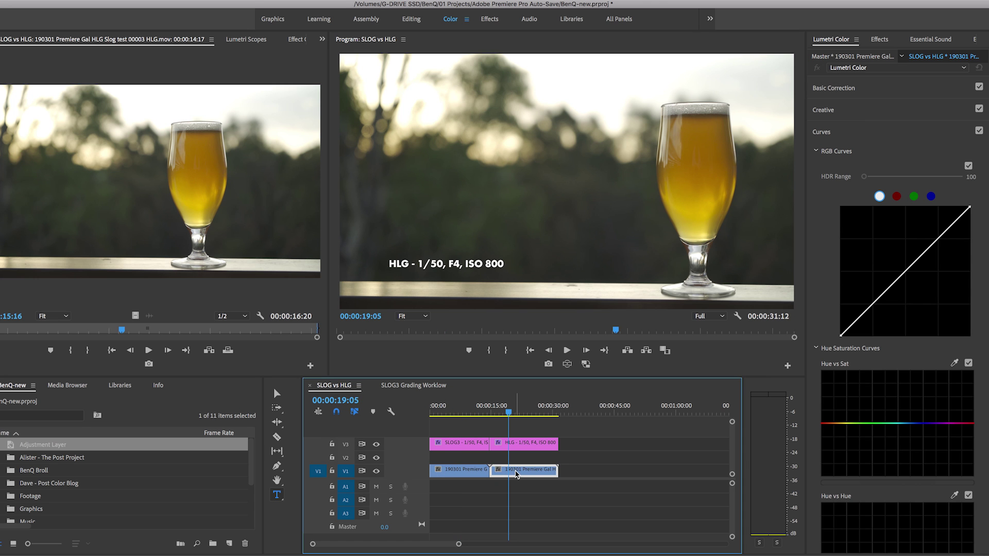
left_click(460, 408)
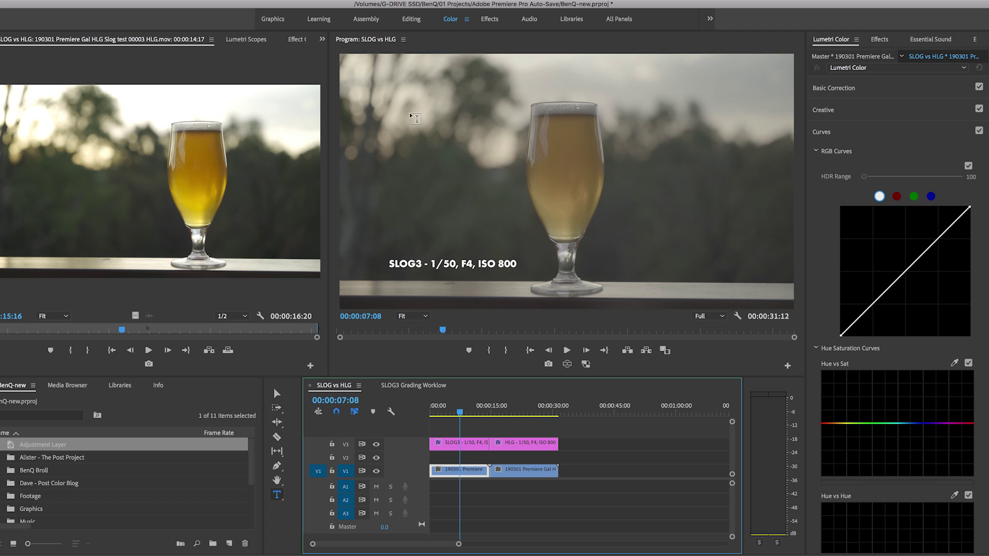
Step: Show Lumetri Scopes' waveform and vectorscope for the SLOG3 frame and open the scope settings
left_click(249, 40)
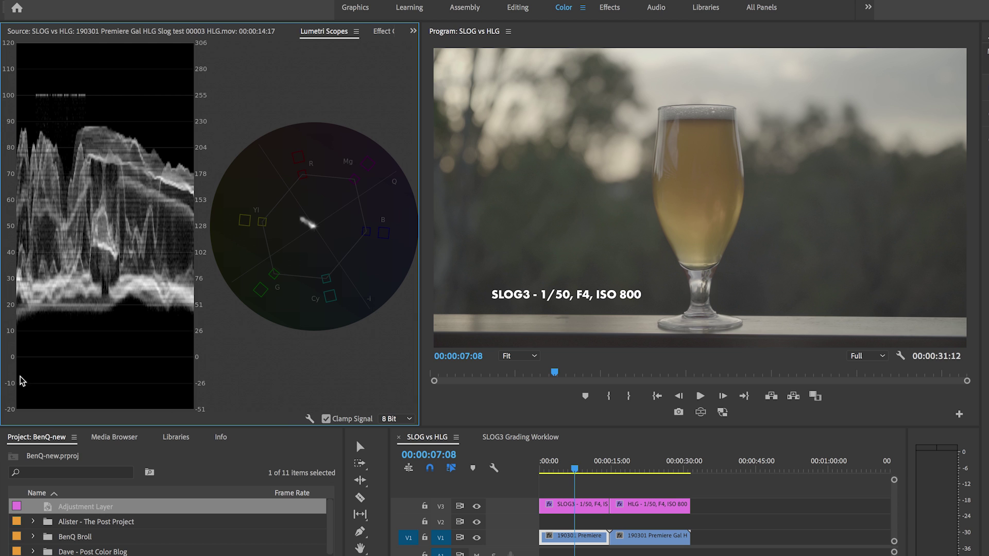
left_click(310, 419)
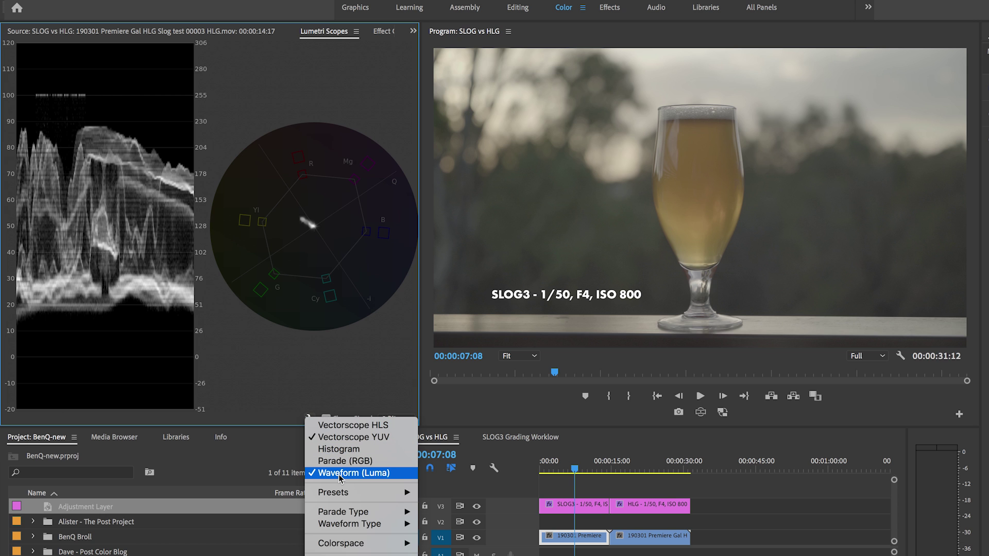
mouse_move(375, 526)
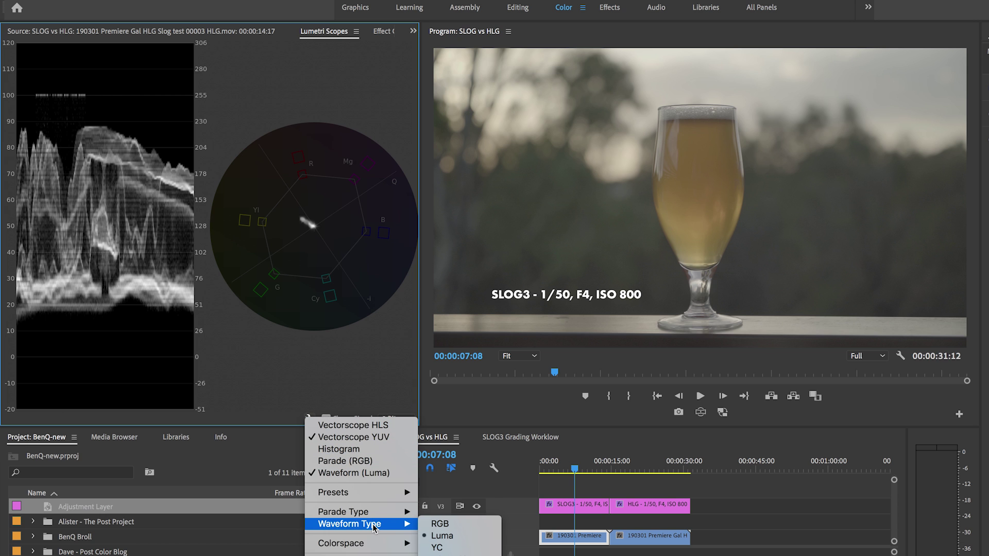
left_click(454, 537)
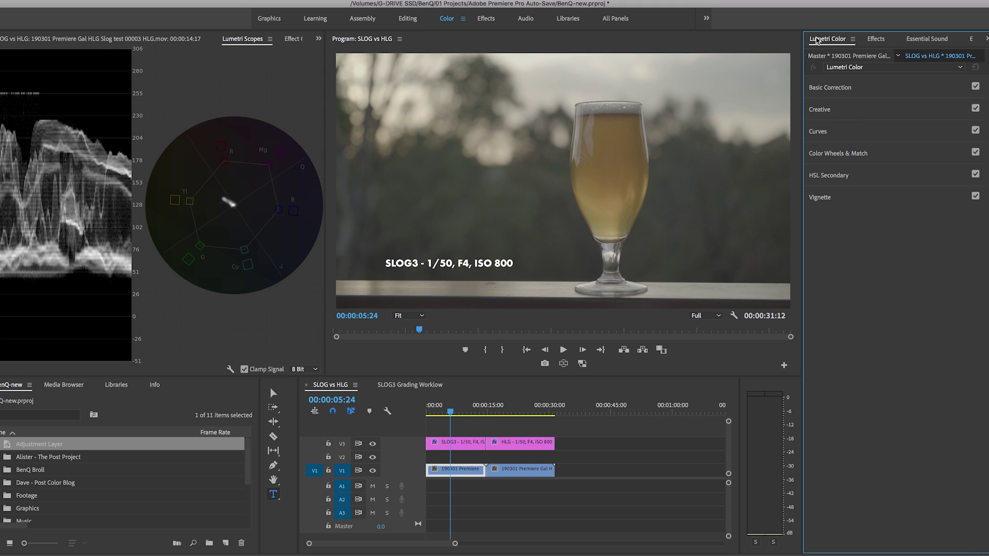
Step: Lower the RGB curve's white point slightly, pull its black point right, and toggle fx to compare
left_click(836, 131)
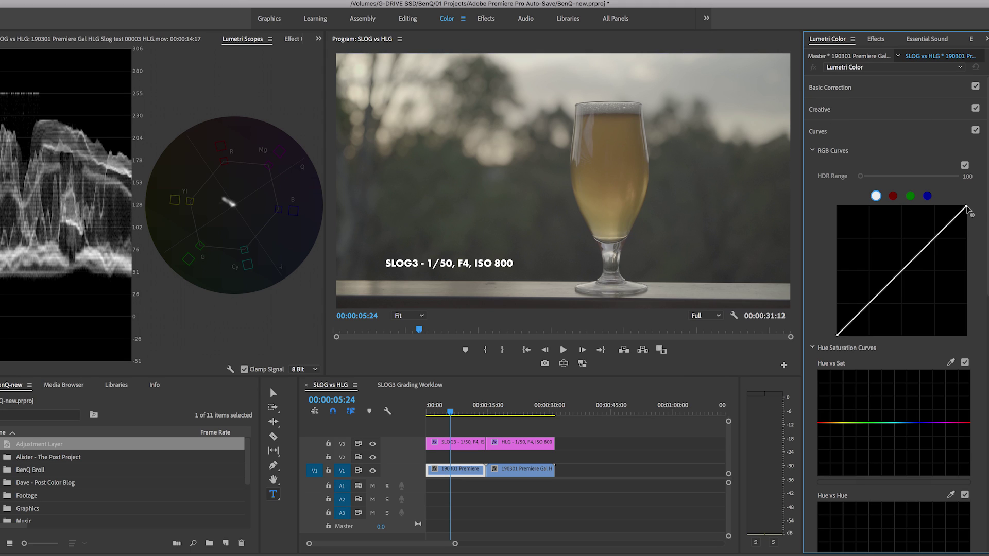
left_click_drag(966, 206, 952, 206)
left_click(951, 207)
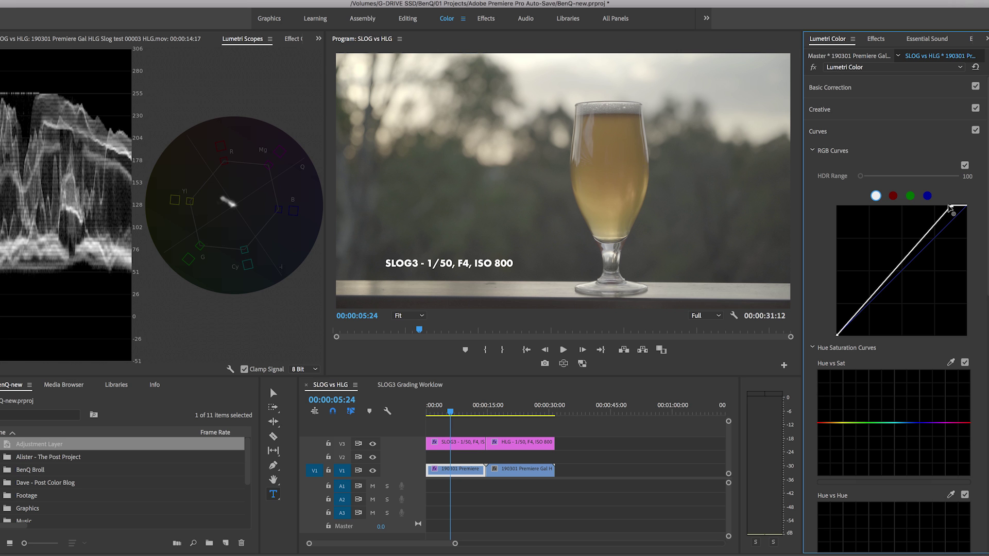
left_click_drag(840, 335, 856, 338)
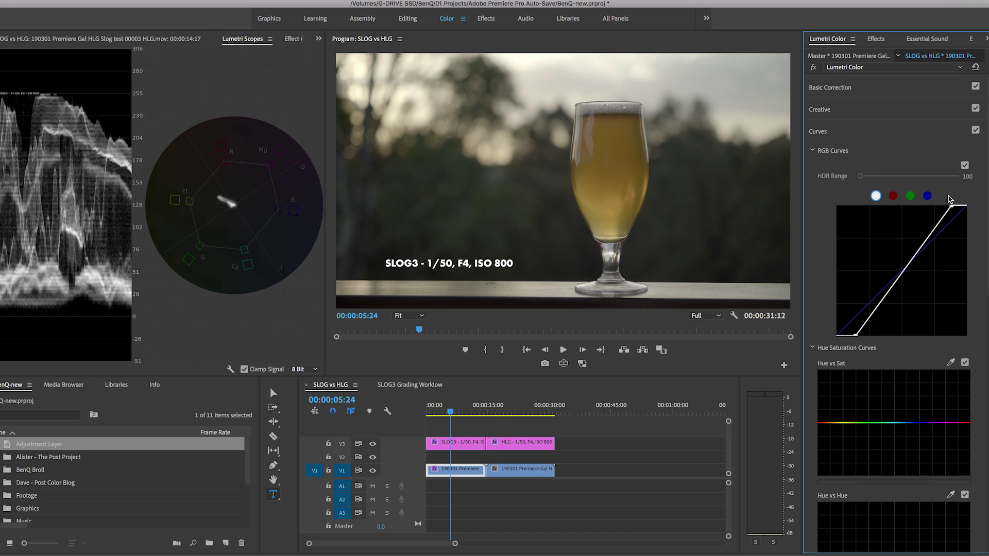
left_click(813, 68)
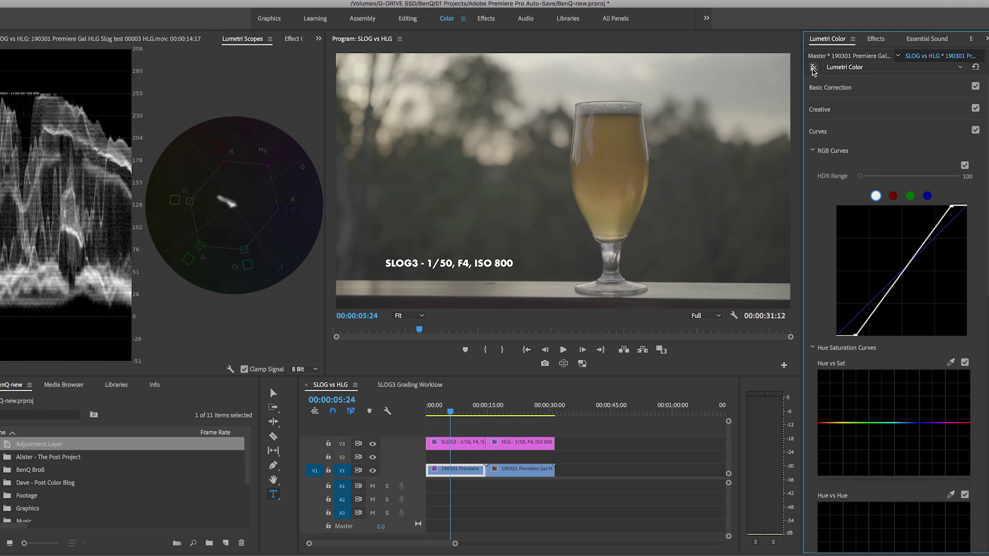
left_click(813, 69)
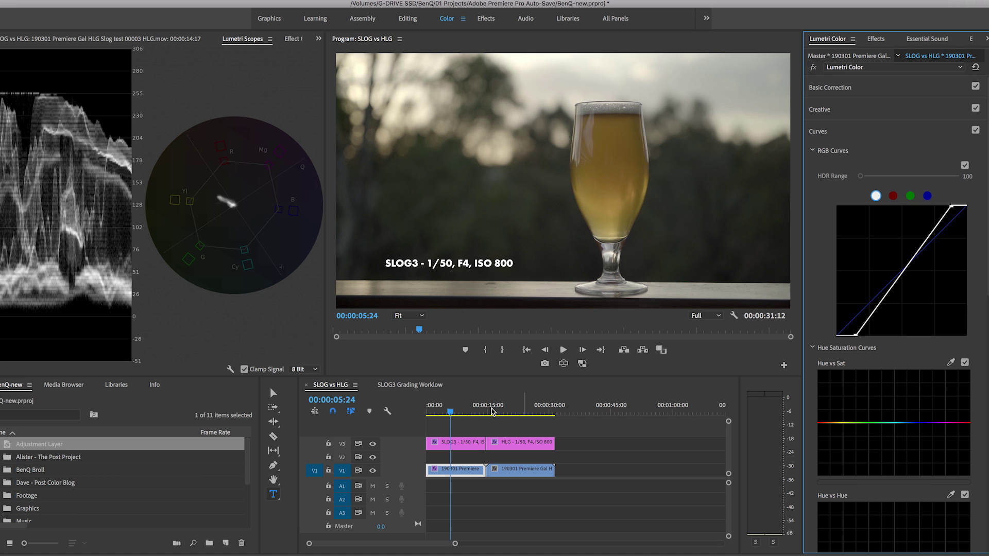
Step: Give the HLG beer clip a similar curve with darker highlights and crushed blacks, then compare with SLOG3
left_click(508, 412)
left_click(520, 471)
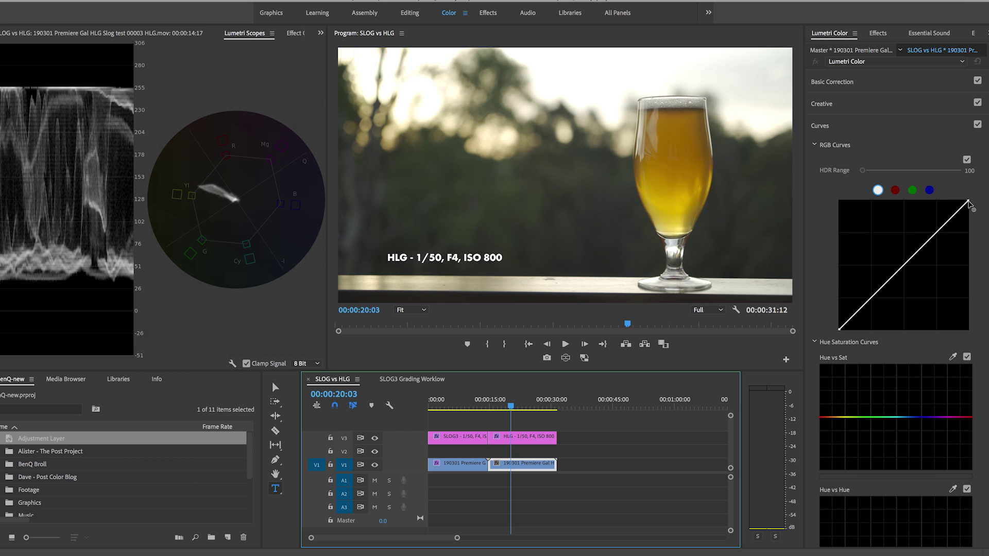
left_click_drag(968, 203, 968, 212)
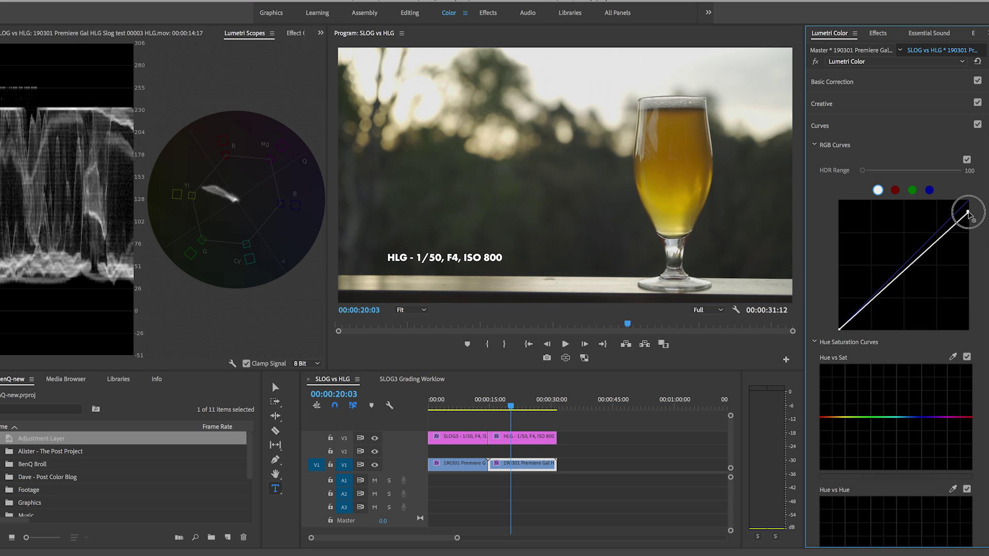
left_click_drag(842, 328, 848, 330)
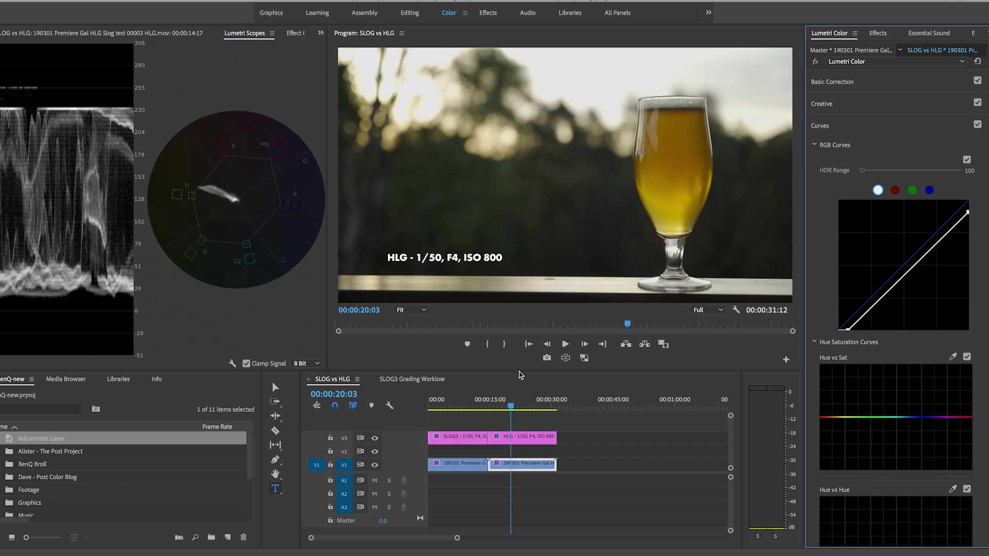
left_click(468, 405)
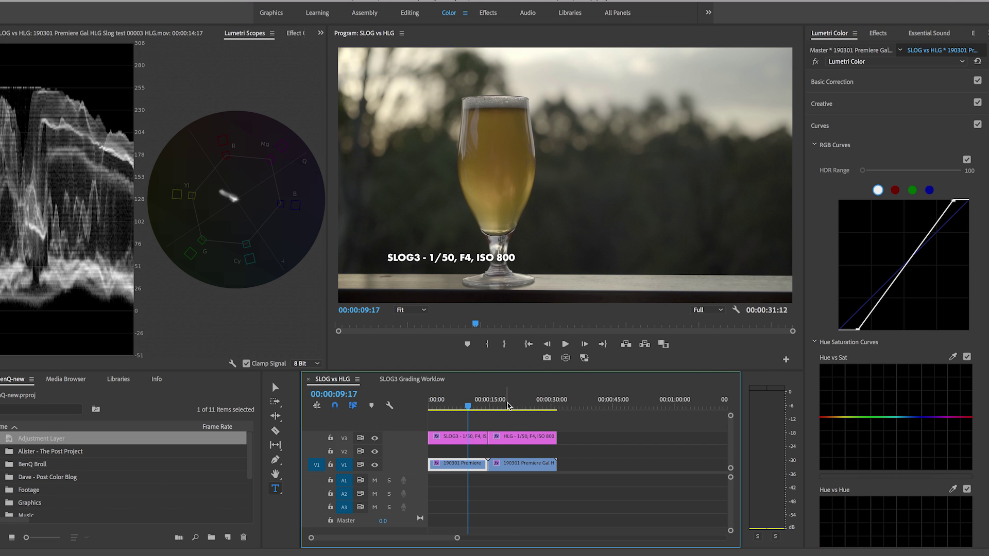
left_click(508, 406)
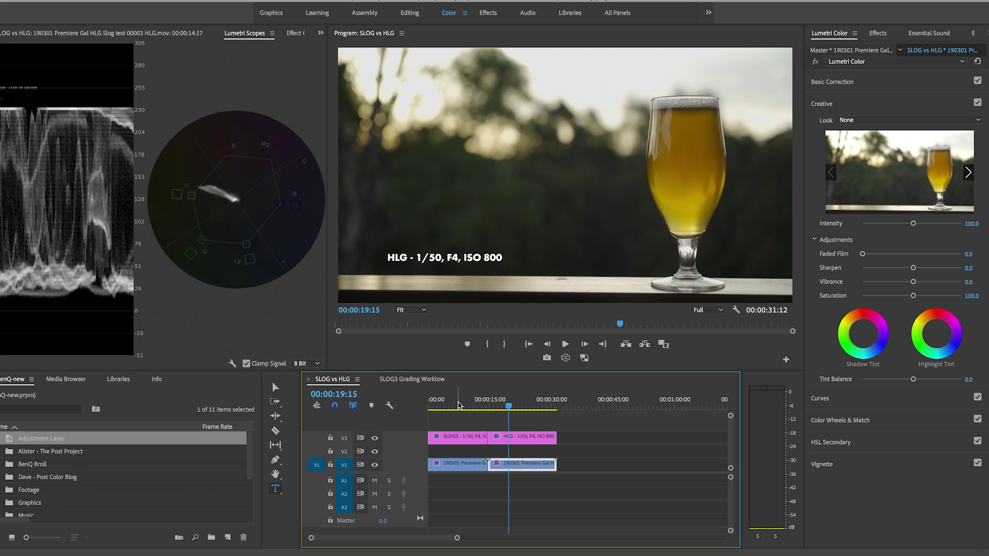
Step: Scrub through the SLOG3 Grading Workflow clips from beer glass to boat, then open the New Item menu
left_click(412, 379)
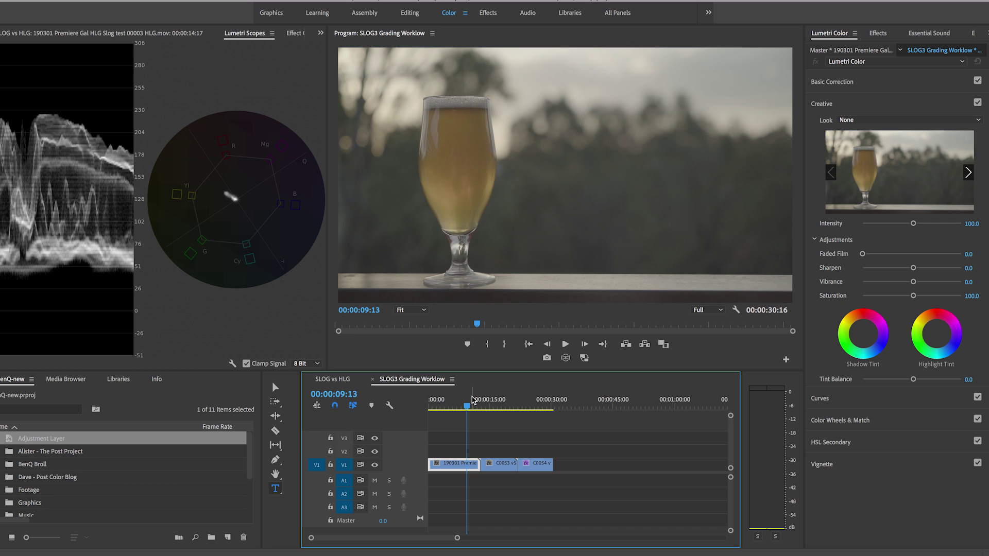
left_click(446, 400)
left_click_drag(446, 400, 528, 410)
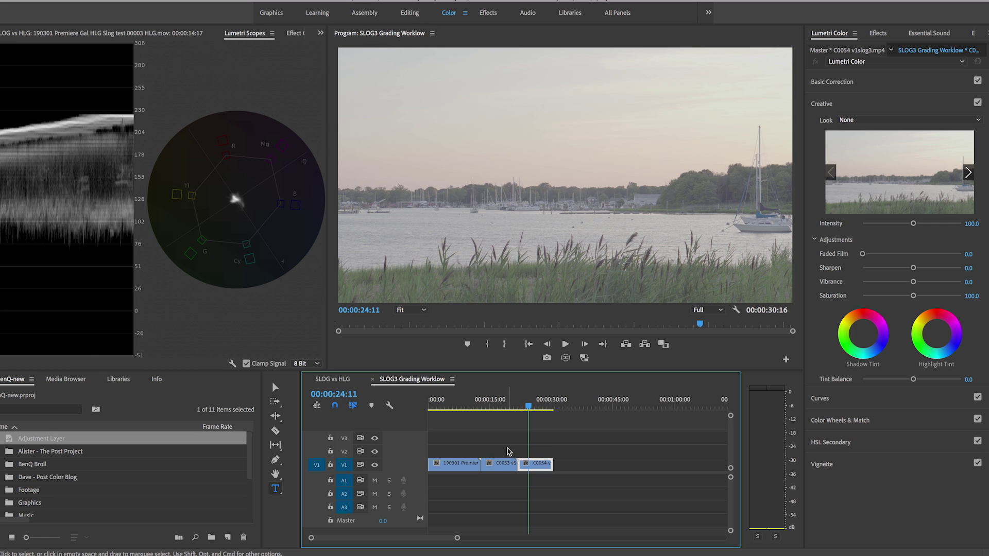
left_click_drag(501, 405, 452, 406)
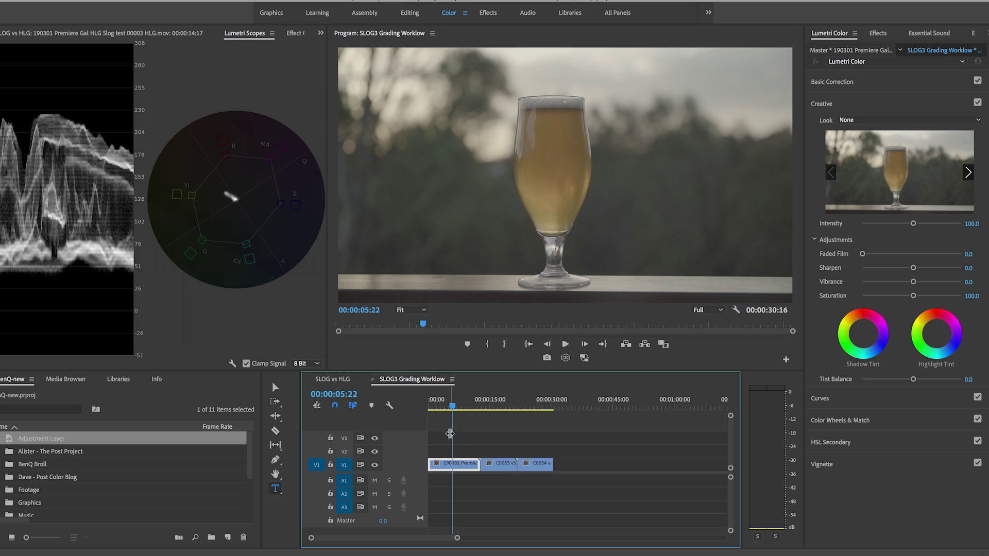
scroll(237, 490, "down", 3)
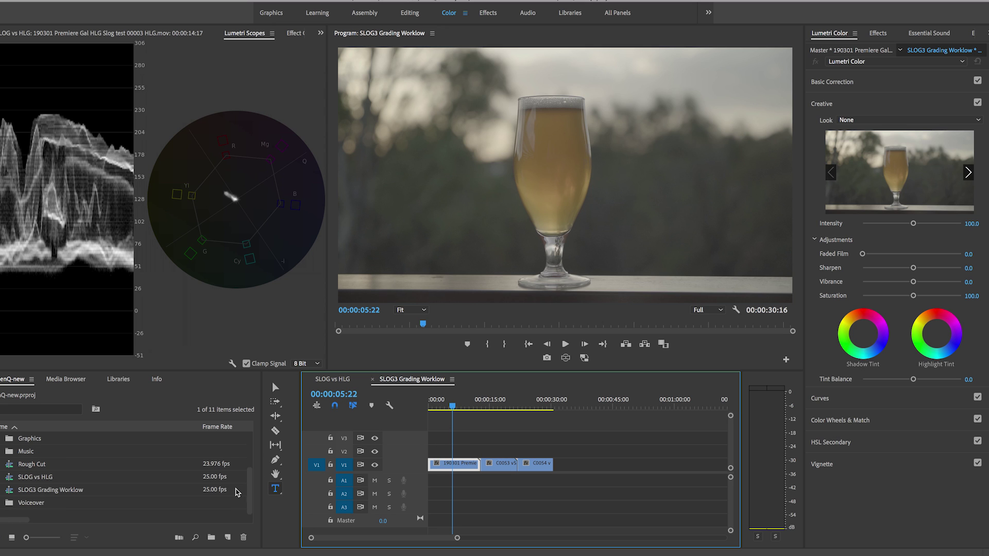
left_click(227, 537)
Step: Create a 3840×2160 adjustment layer, drag it onto V3 across all three clips, and select it
left_click(246, 430)
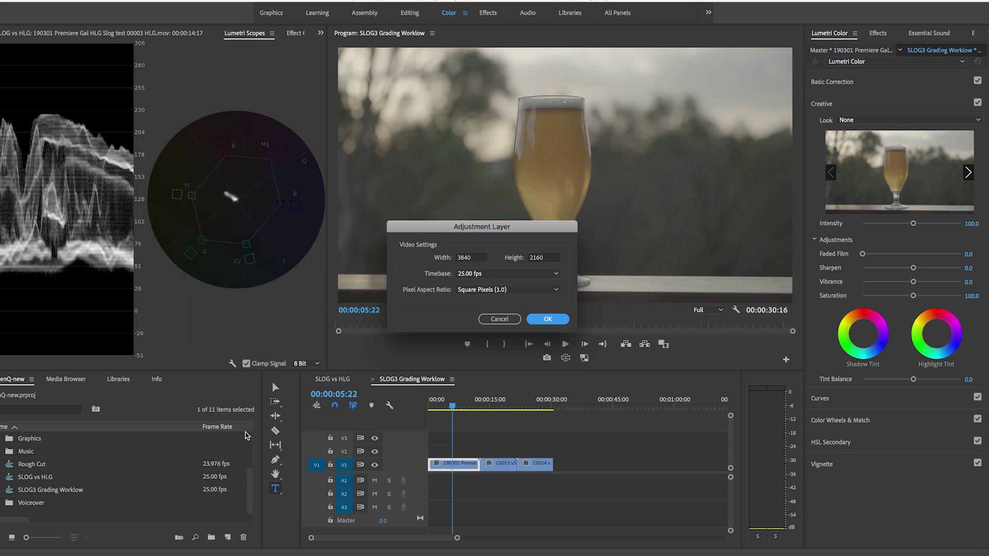
left_click(548, 319)
scroll(75, 437, "up", 1)
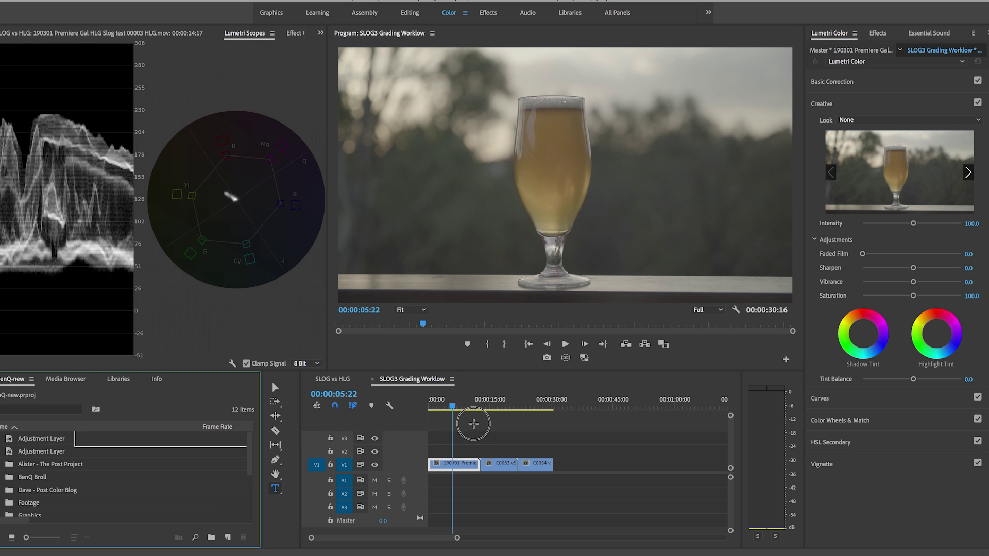
left_click(50, 439)
left_click_drag(50, 439, 553, 438)
left_click(464, 437)
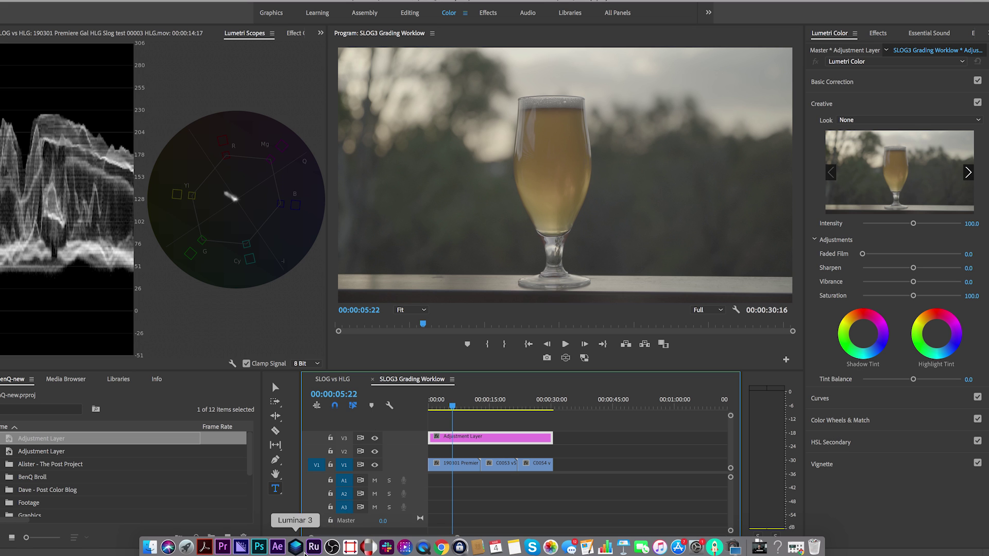
left_click(441, 547)
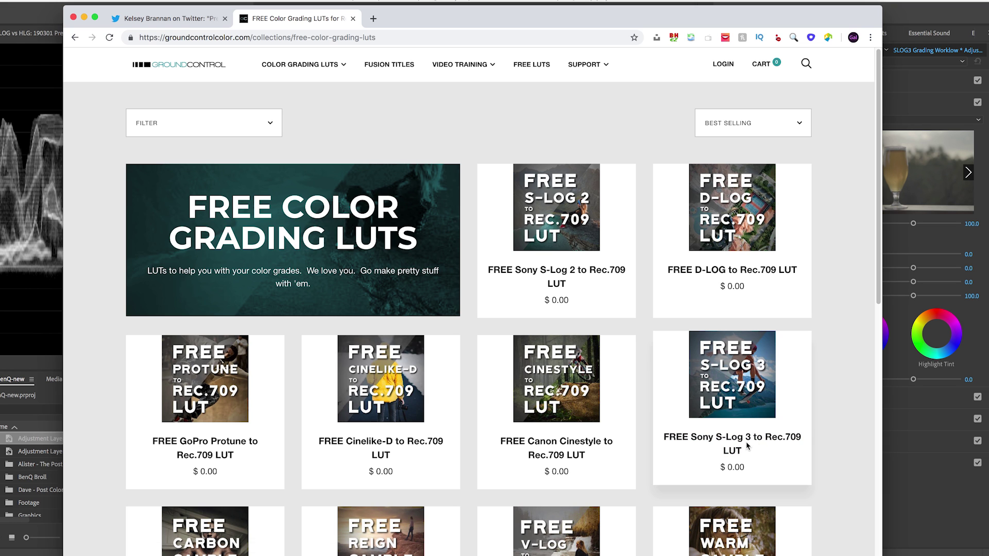
key("super+Tab")
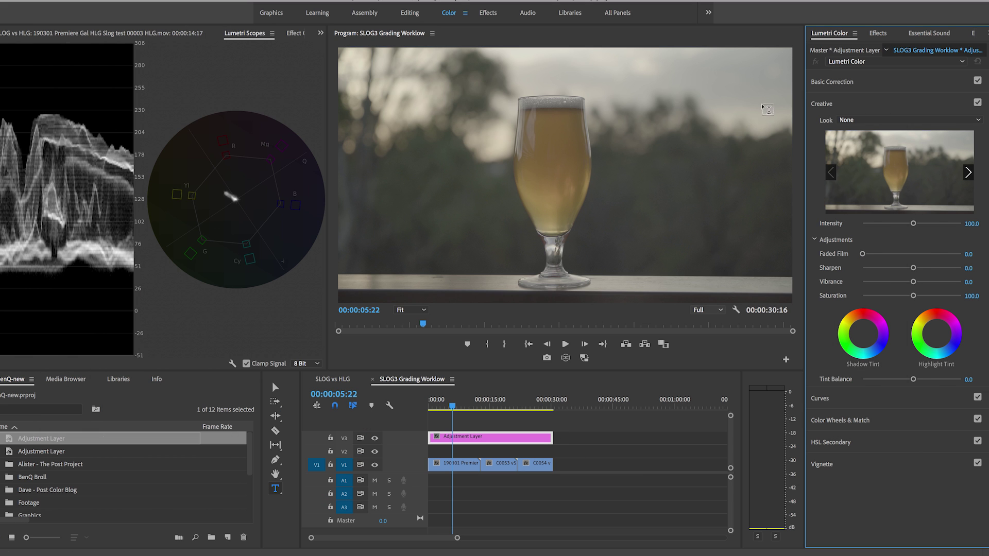
left_click(464, 438)
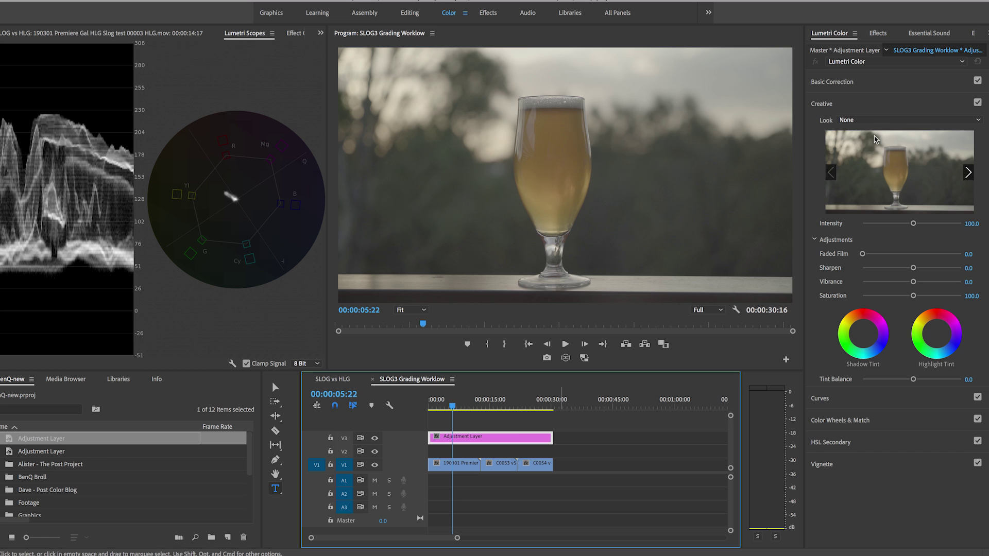
Step: Load GC_Spectre_SLOG3-To-Rec709.cube as the adjustment layer's Input LUT in Basic Correction
left_click(844, 82)
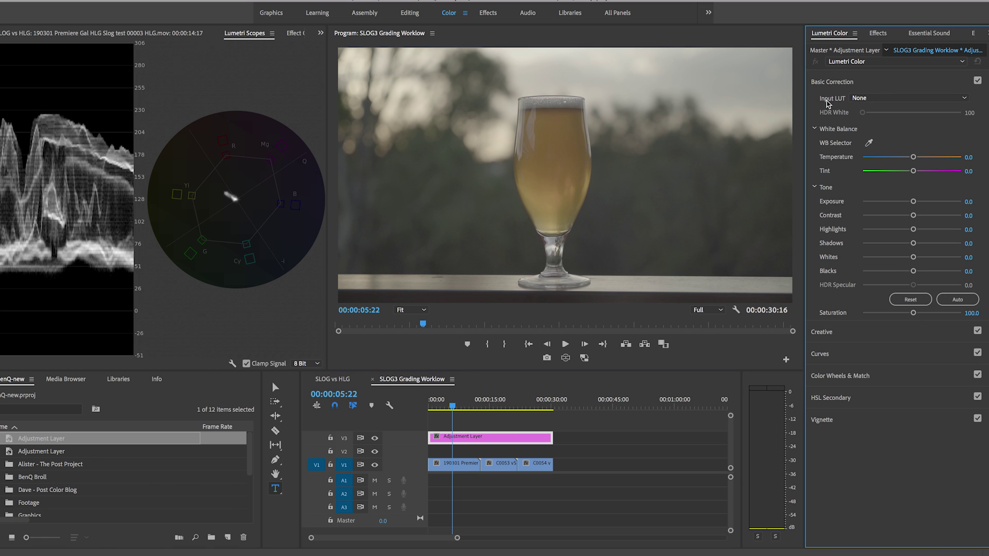
left_click(857, 98)
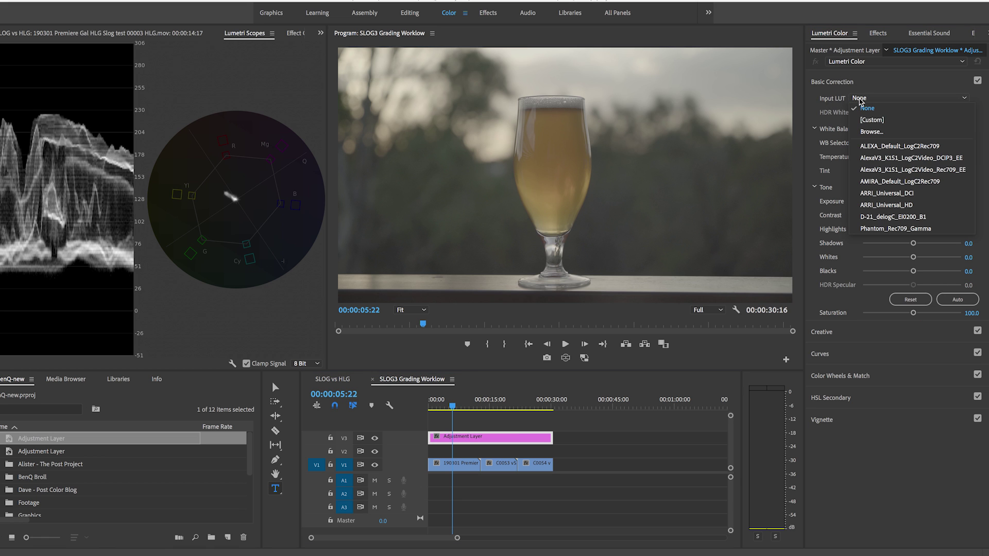
left_click(871, 132)
left_click(511, 127)
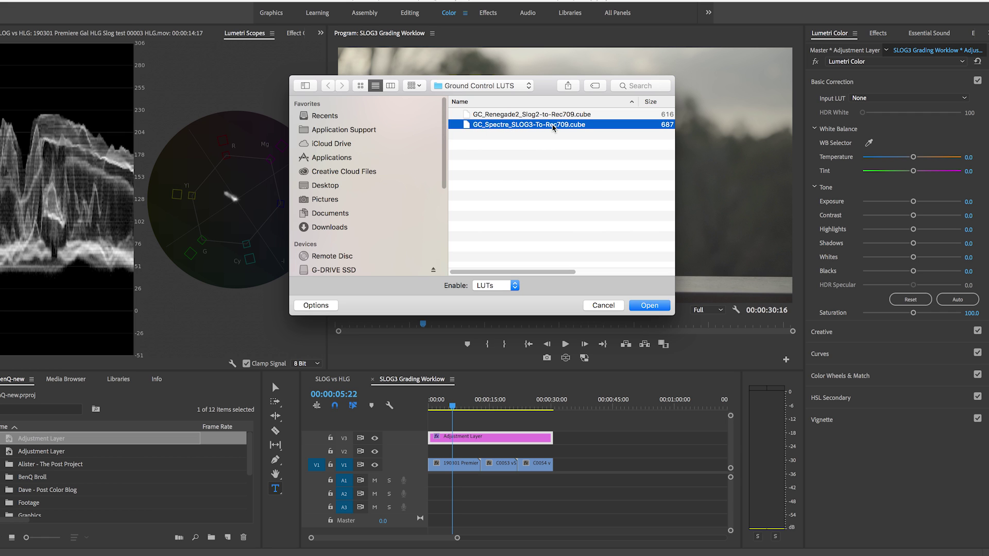
left_click(642, 304)
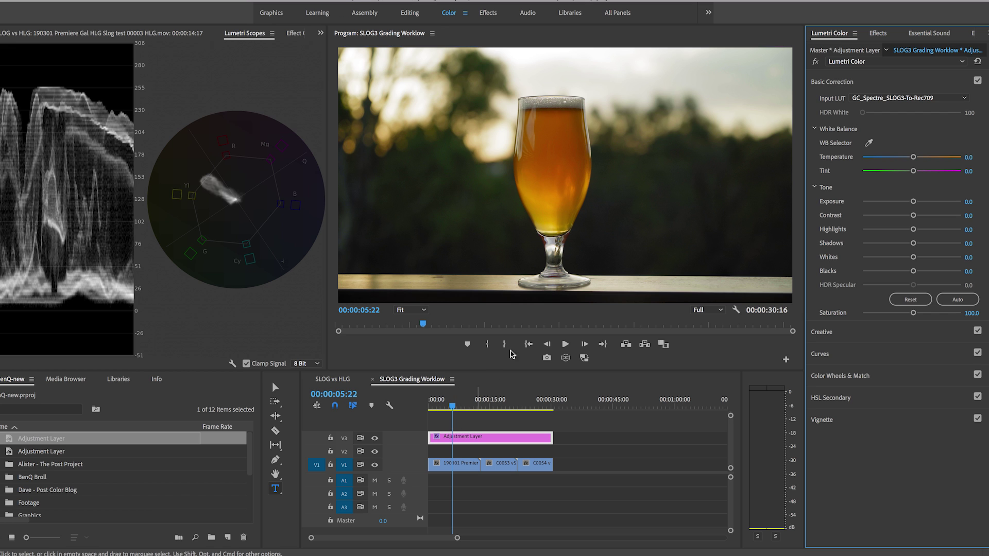
left_click(816, 62)
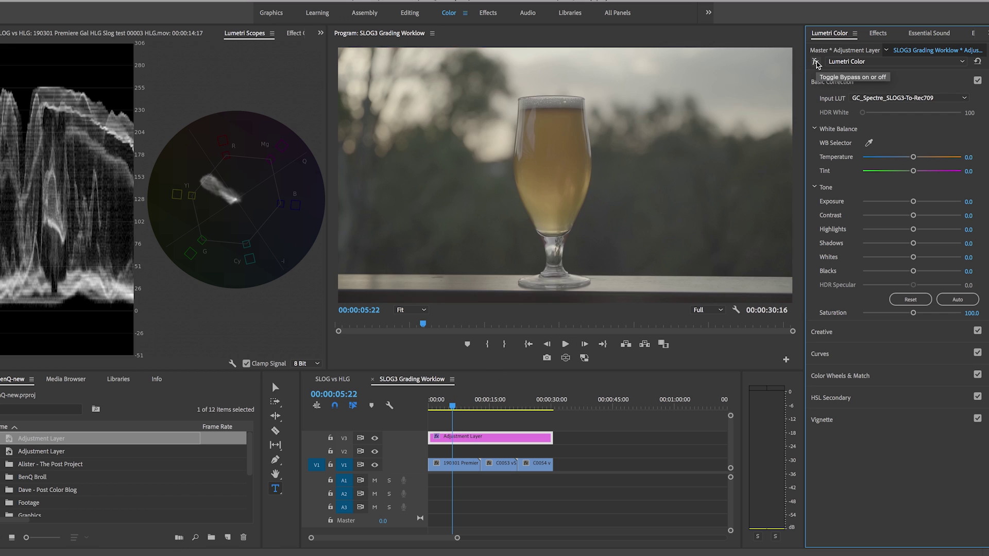
left_click(816, 62)
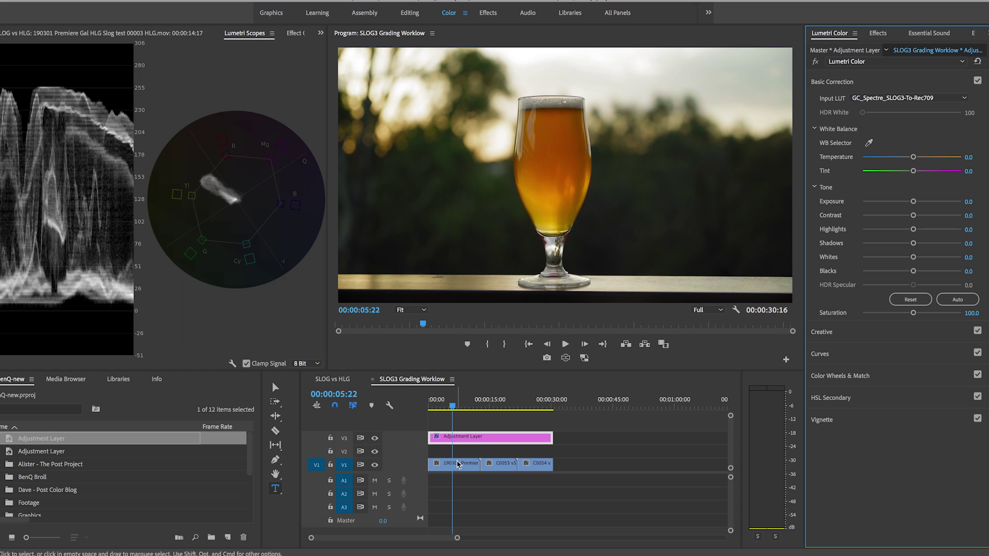
left_click(666, 555)
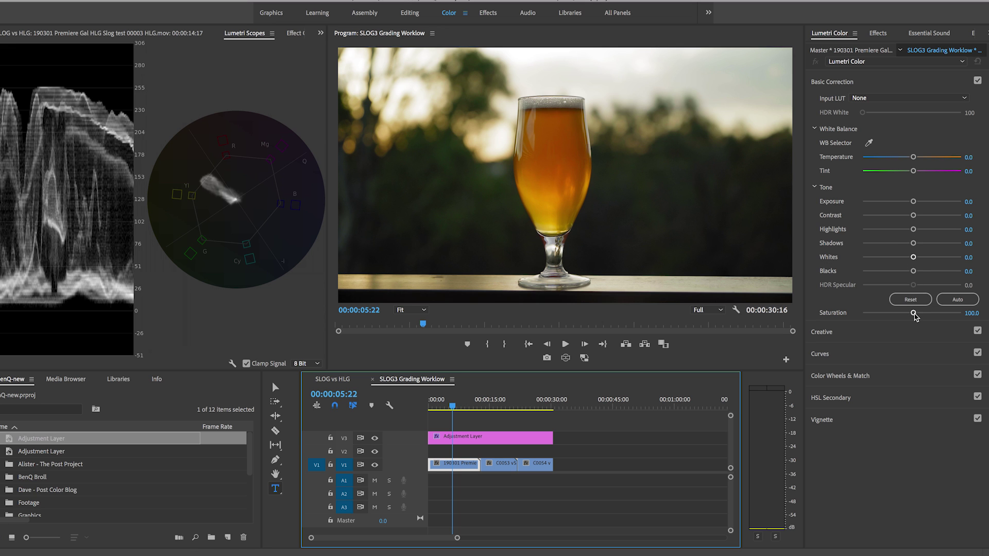
Step: Reduce the beer clip's saturation slightly and pull its Highlights down to -14.6
left_click_drag(913, 312, 902, 314)
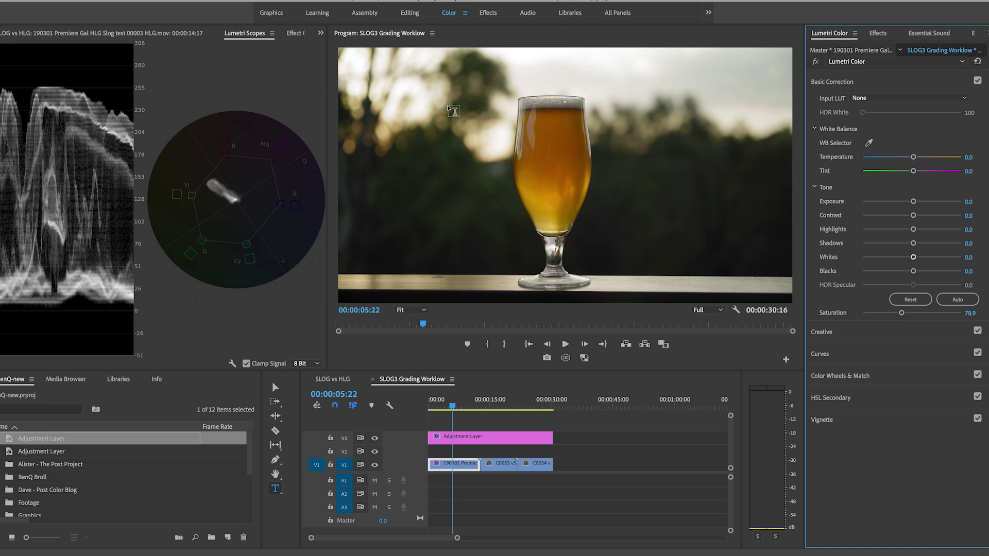
left_click_drag(914, 230, 905, 233)
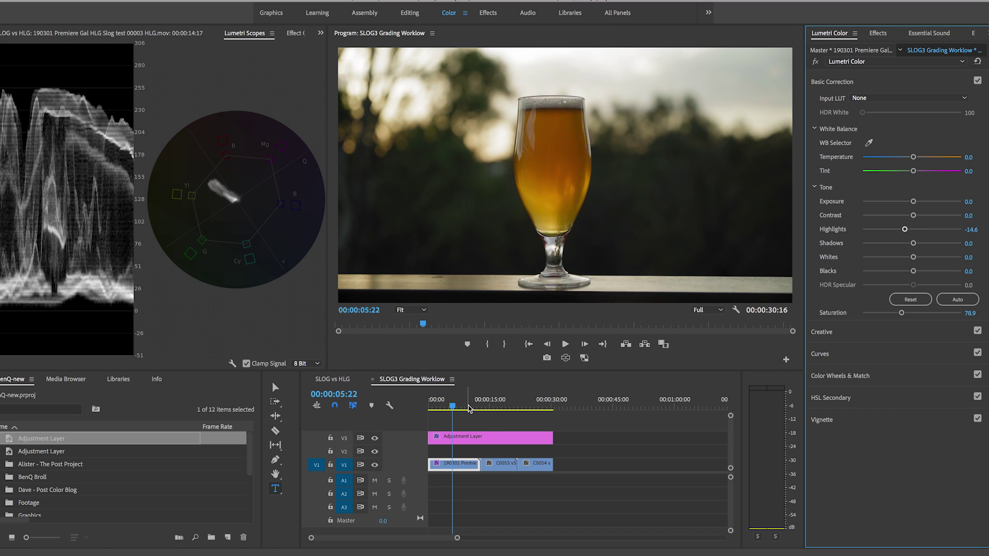
Step: Scrub to the C0053 flower shot and select the Adjustment Layer above it
left_click(456, 439)
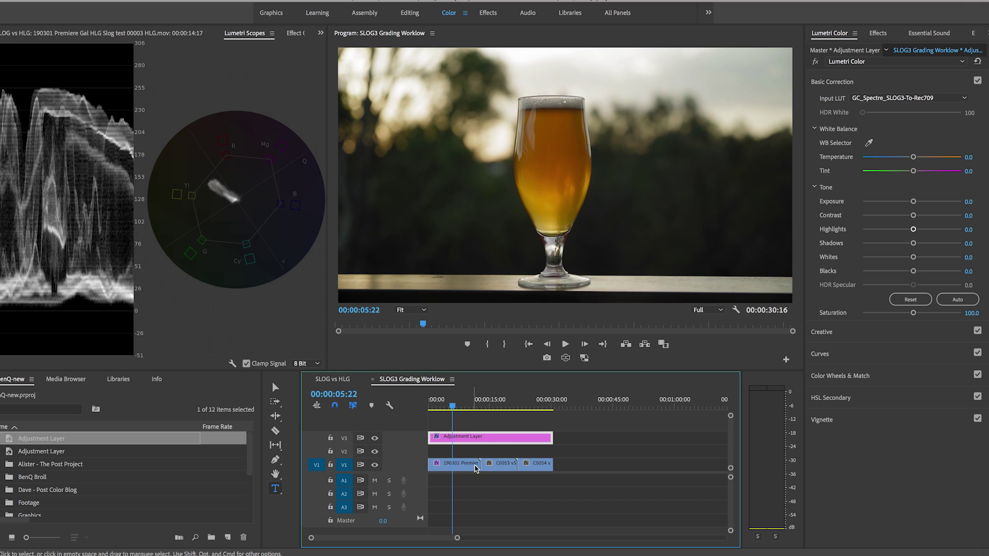
left_click_drag(482, 406, 498, 405)
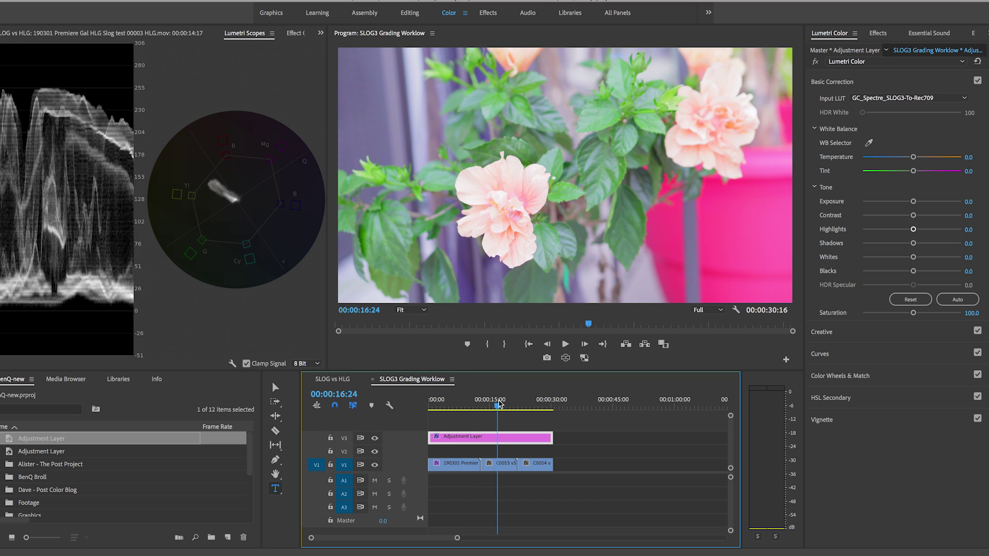
left_click(498, 465)
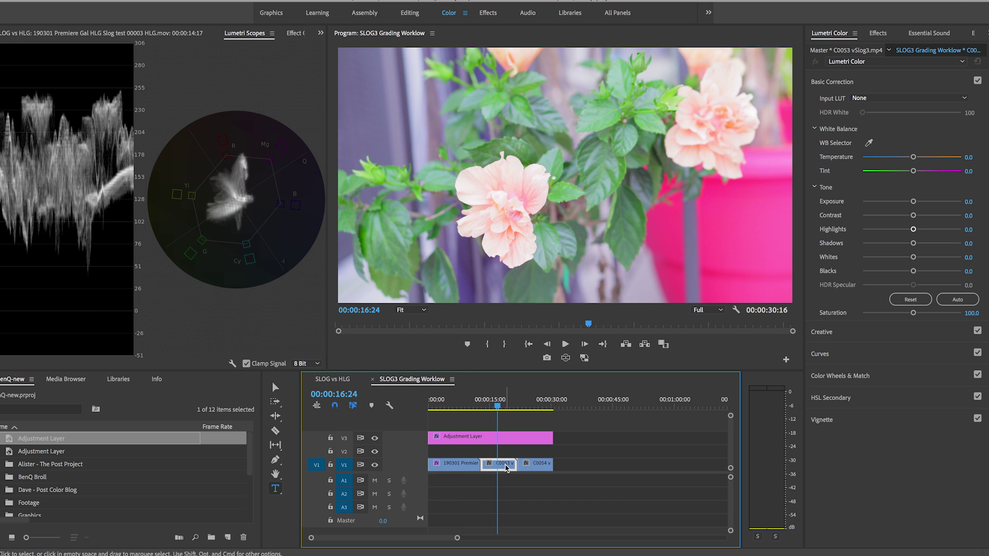
left_click(505, 442)
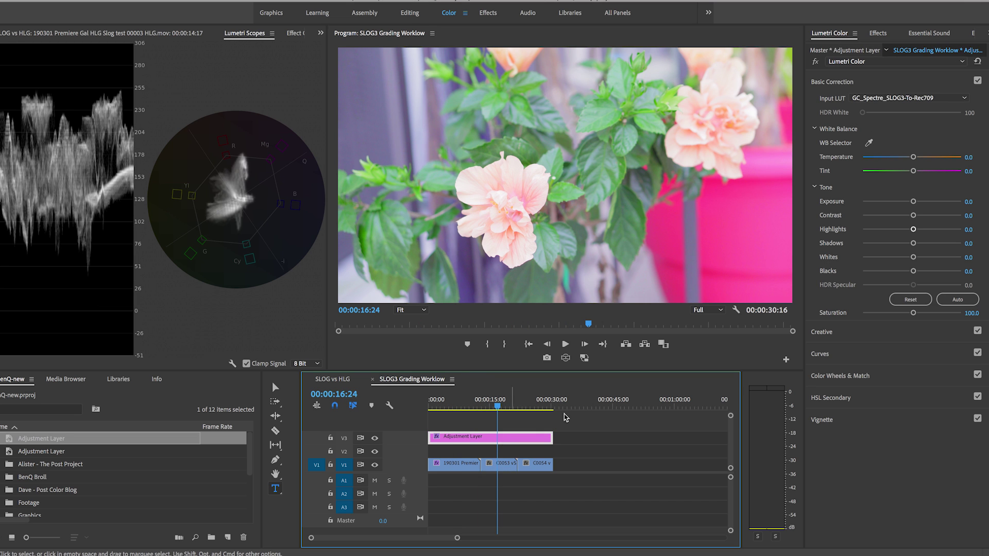
Step: Bypass and restore the adjustment layer's SLOG3 LUT grade to compare the flower shot
left_click(815, 62)
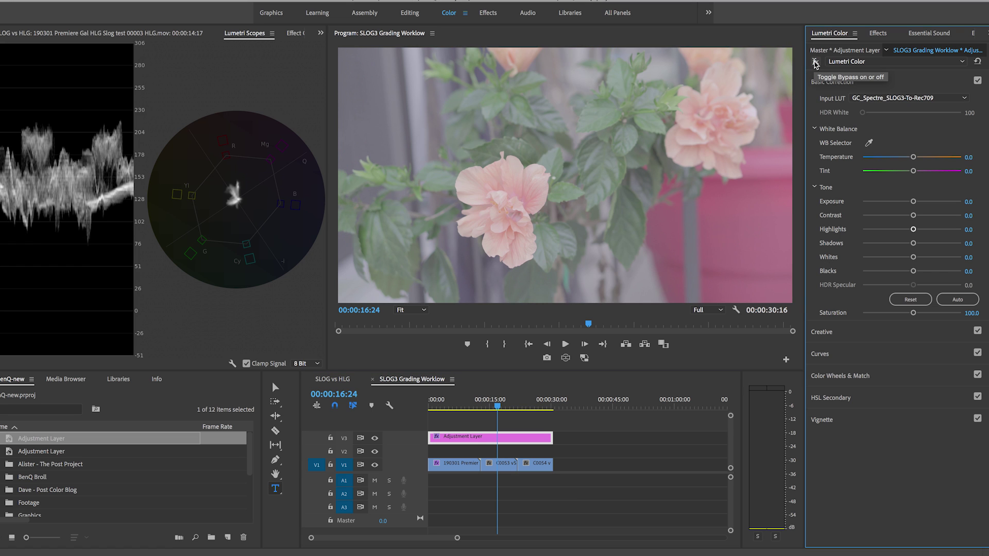
left_click(815, 62)
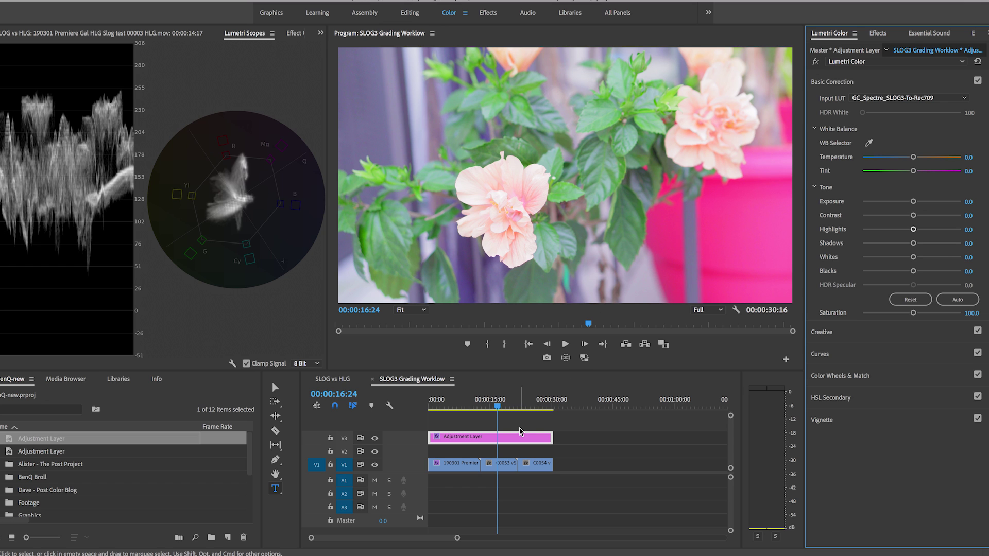
left_click(503, 467)
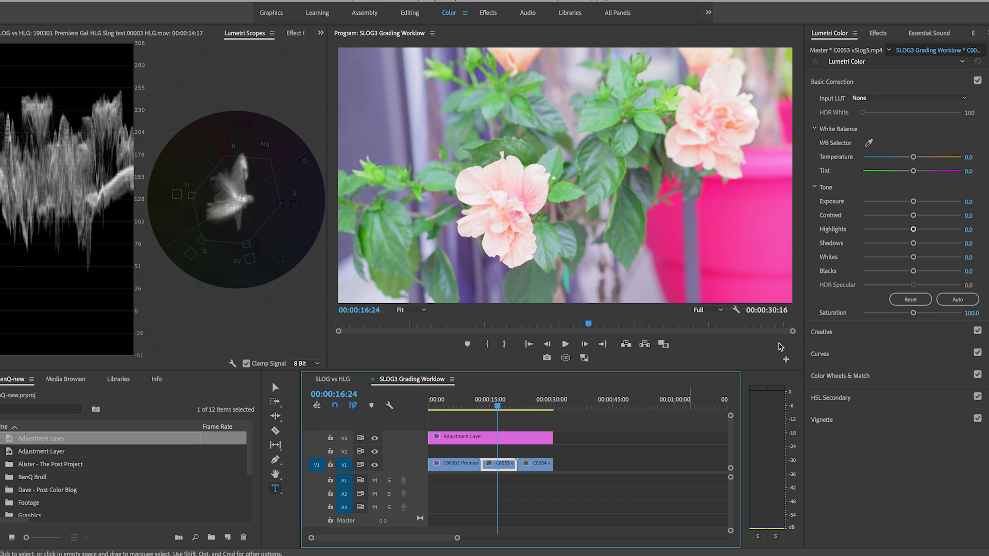
Step: Save the project and set C0053 to saturation 81.1, contrast 26.5, and lowered blacks (-70.8)
key("super+s")
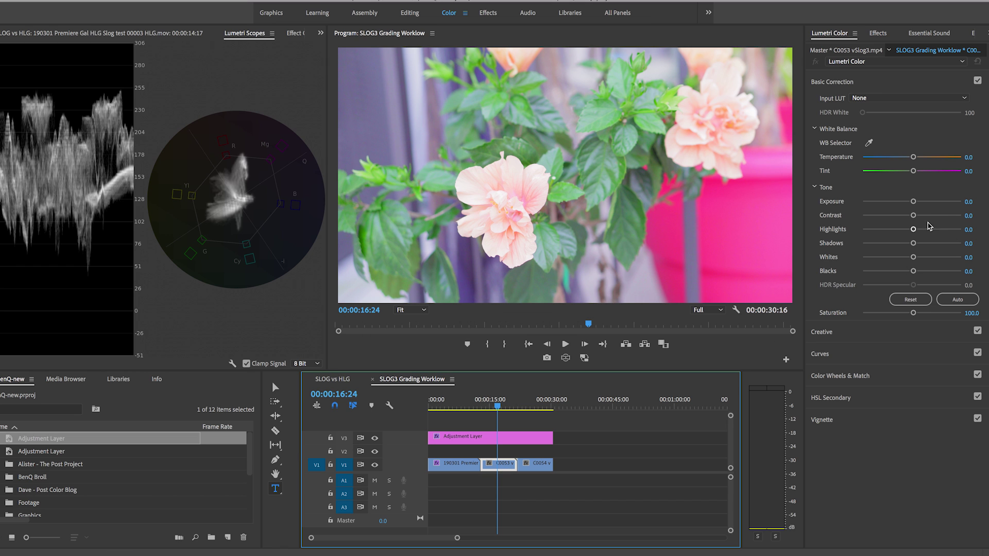
left_click_drag(914, 314, 903, 317)
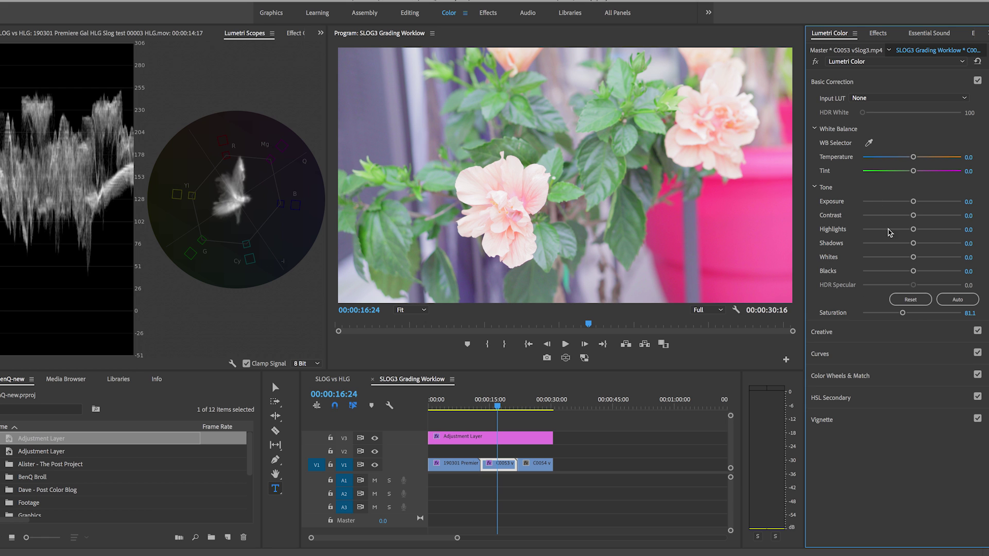
mouse_move(914, 218)
left_mouse_down()
mouse_move(925, 218)
mouse_move(899, 230)
left_mouse_up()
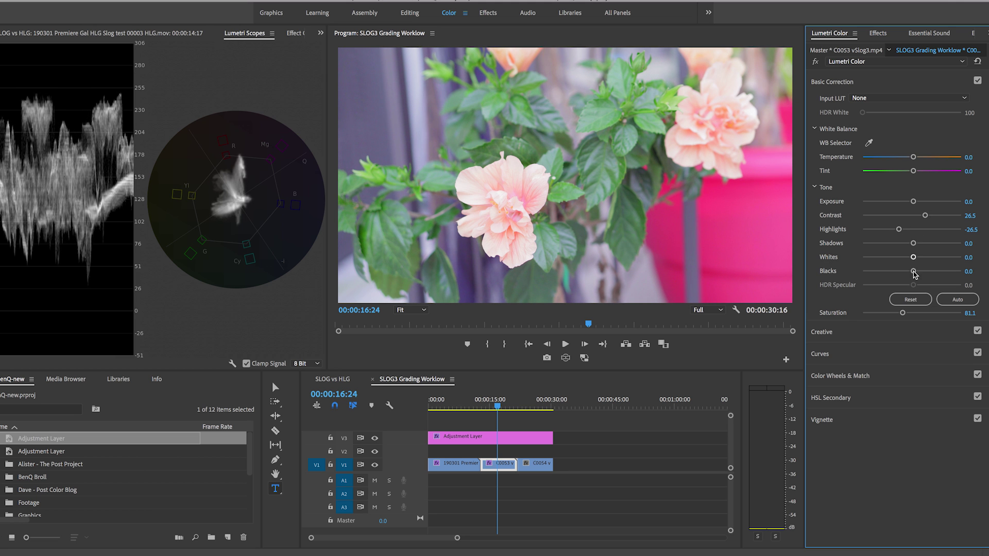
left_click_drag(913, 273, 878, 271)
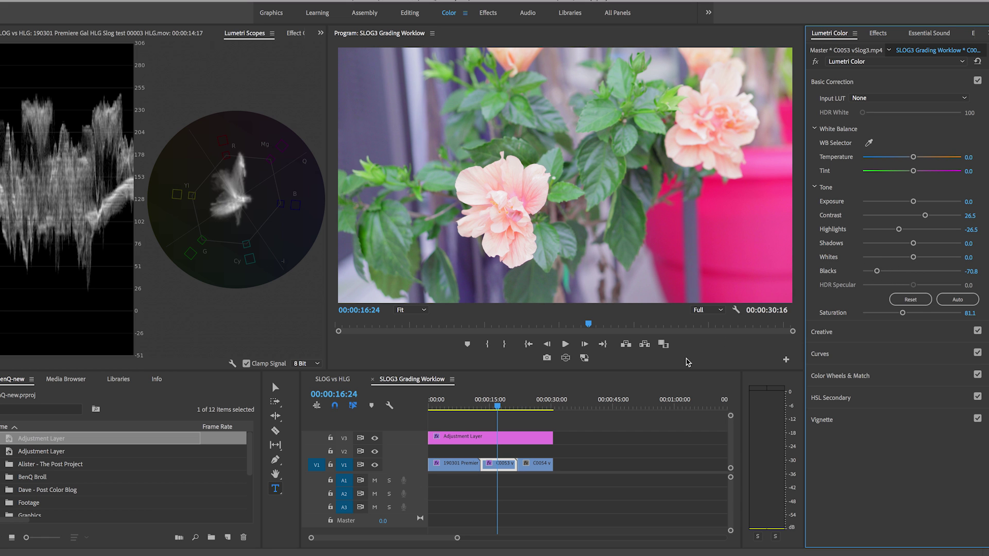
Step: Bypass and restore the flower clip's own Lumetri grade to compare it
left_click(816, 62)
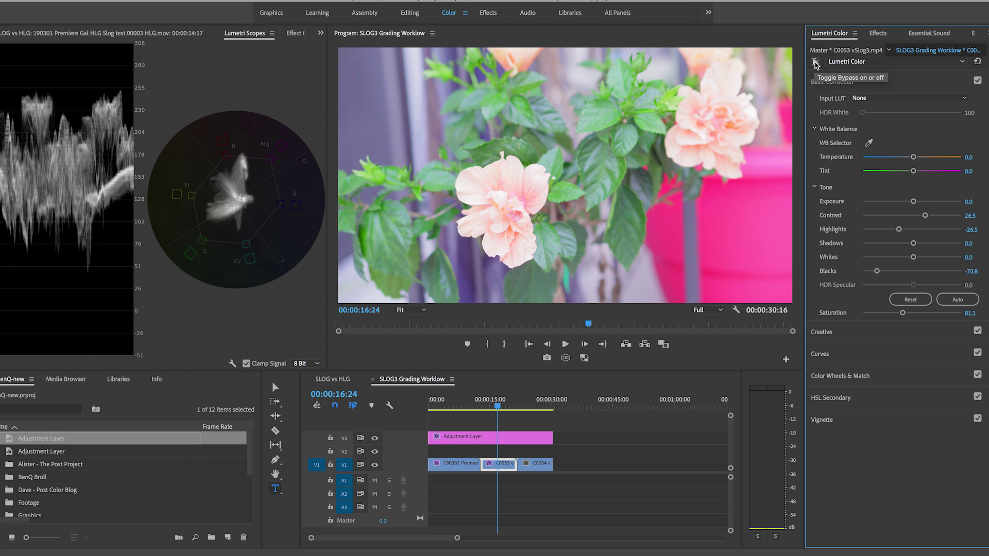
left_click(816, 61)
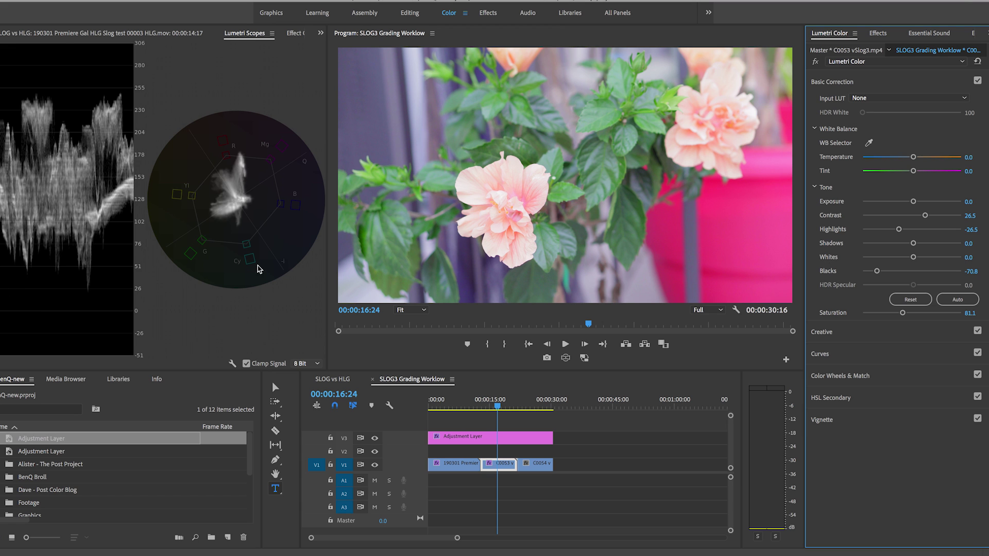
left_click(855, 333)
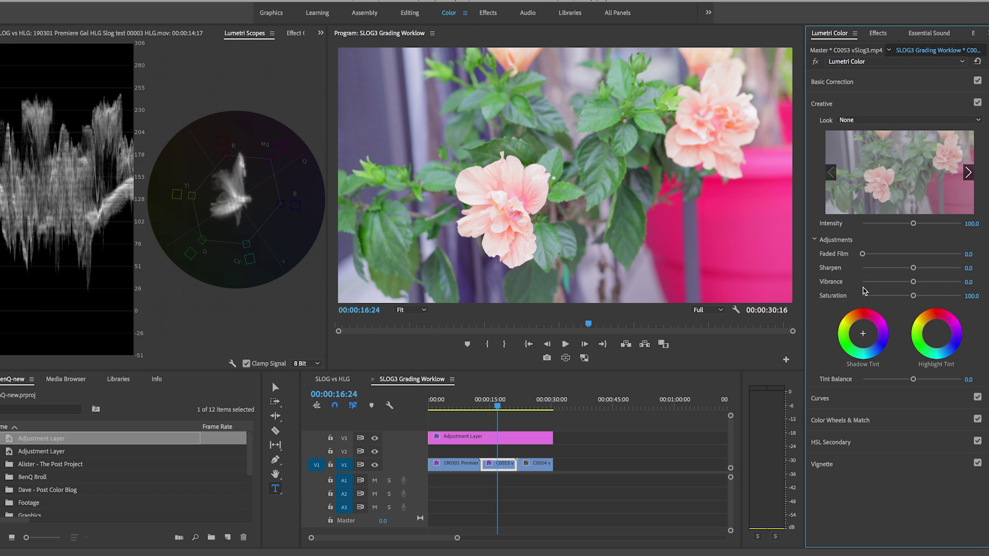
Step: Pull the flower clip's RGB curve black point inward, then ease it back slightly
left_click(851, 403)
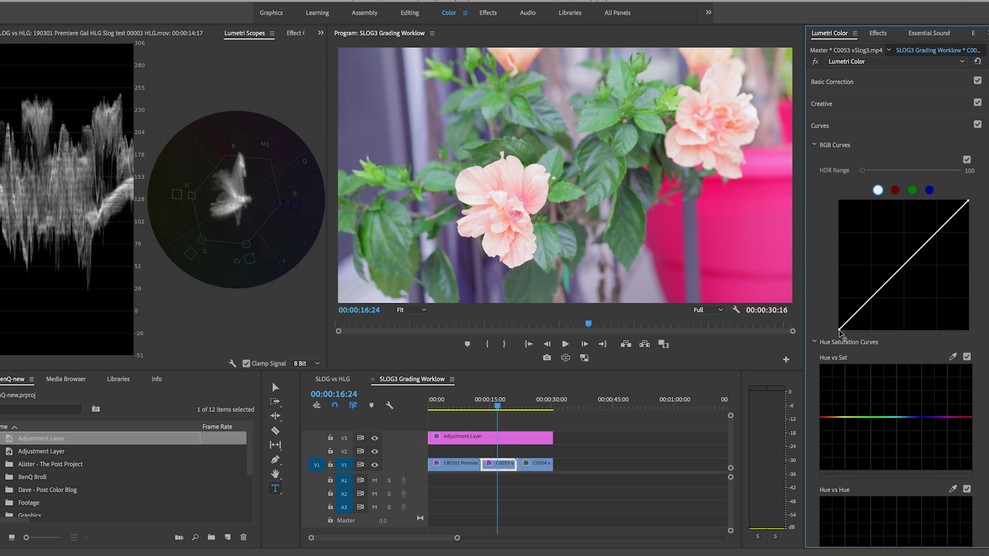
left_click_drag(840, 329, 853, 329)
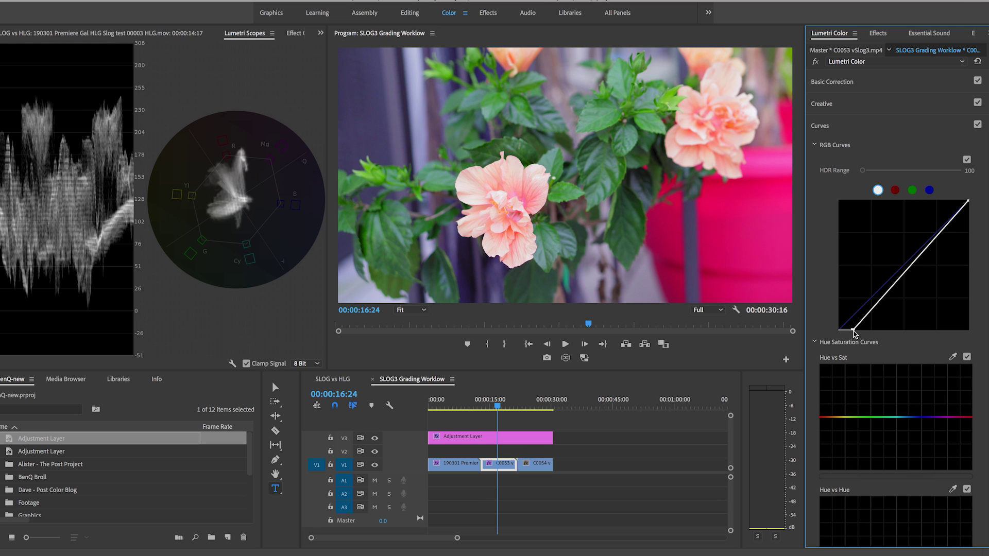
left_click_drag(854, 330, 849, 331)
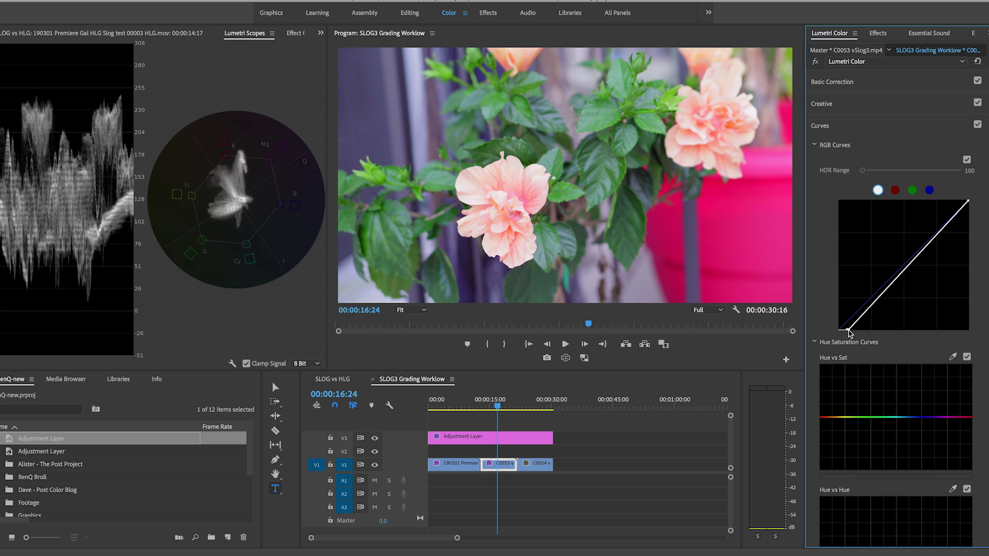
Step: Move the playhead to the harbour boat clip C0054 and select the Adjustment Layer
left_click(532, 405)
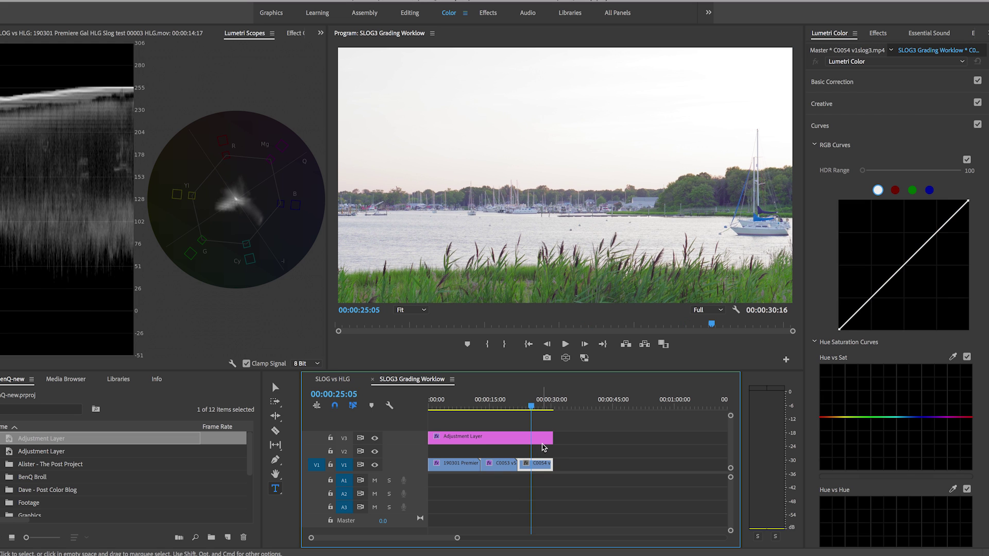
left_click(541, 443)
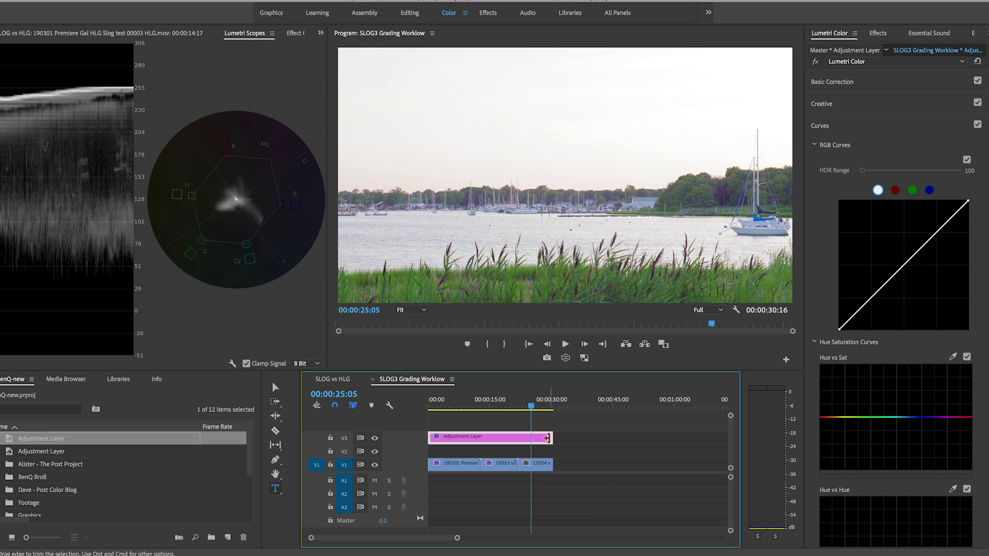
Step: Trim the Adjustment Layer back to end where C0054 begins, then select the boat clip
left_click_drag(548, 438, 517, 438)
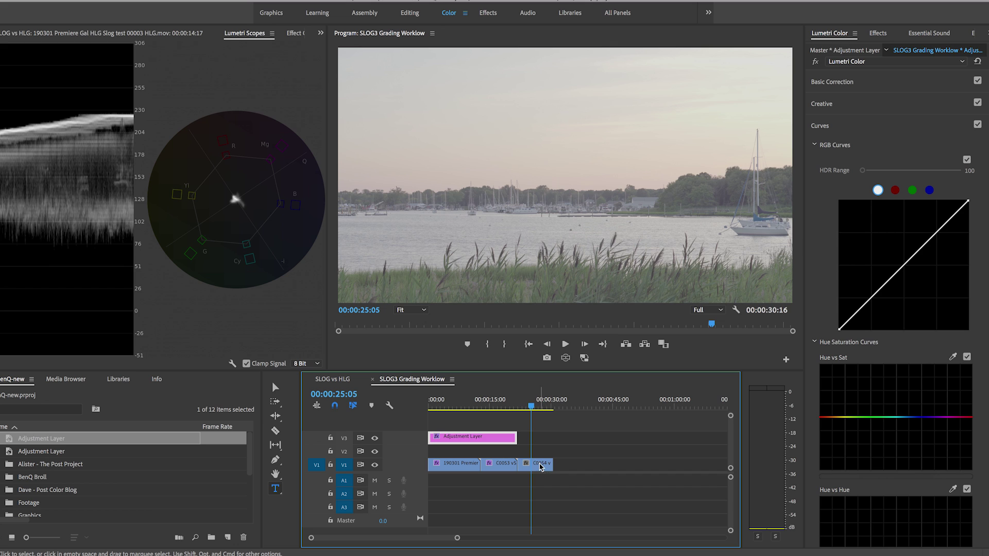
left_click(541, 464)
Step: Steepen the boat clip's RGB curve by pulling in its white and black points
left_click(841, 83)
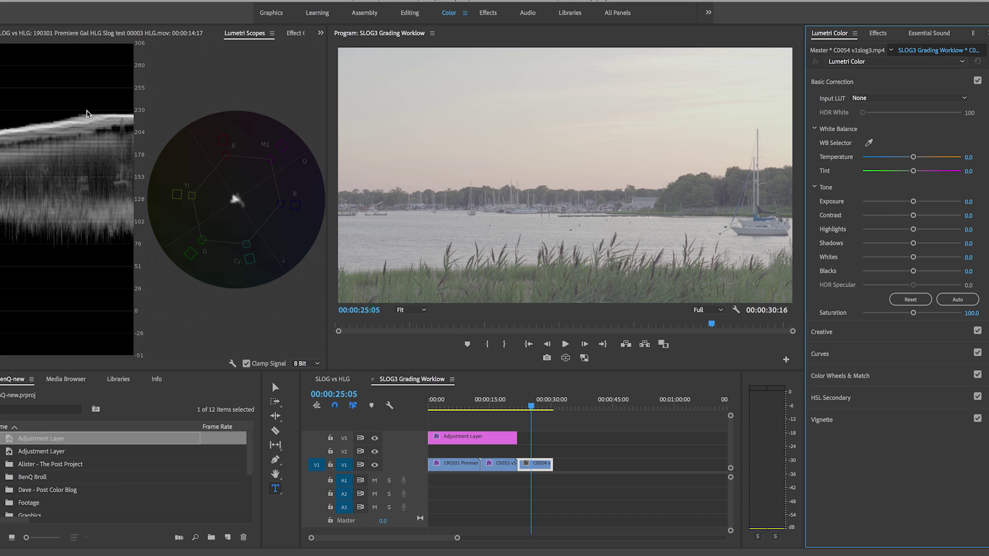
left_click(831, 354)
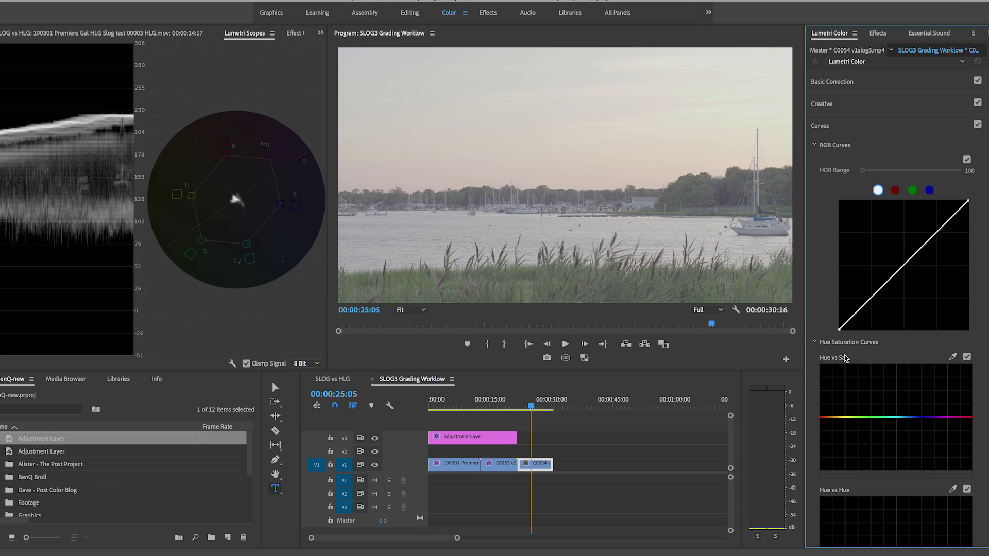
left_click_drag(968, 200, 960, 206)
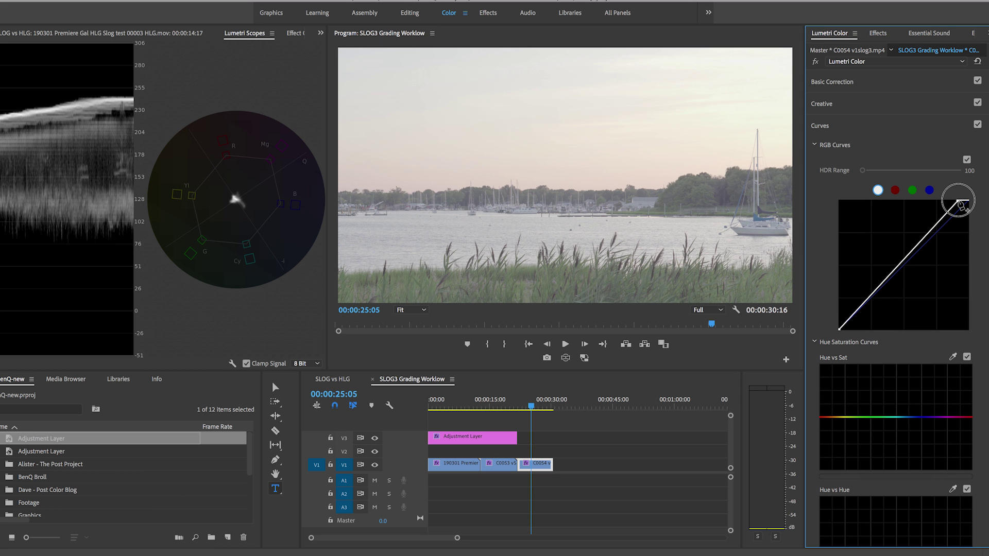
left_click_drag(960, 205, 960, 205)
left_click_drag(841, 330, 874, 333)
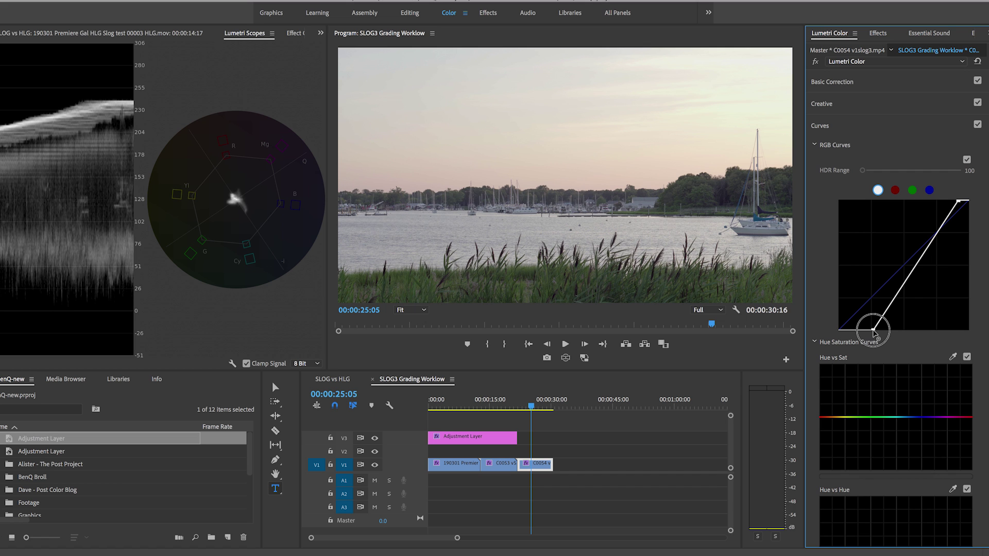
Step: Give C0054 vibrance 69.7, contrast 18.9 and highlights -17.8, then bypass to compare
left_click(862, 106)
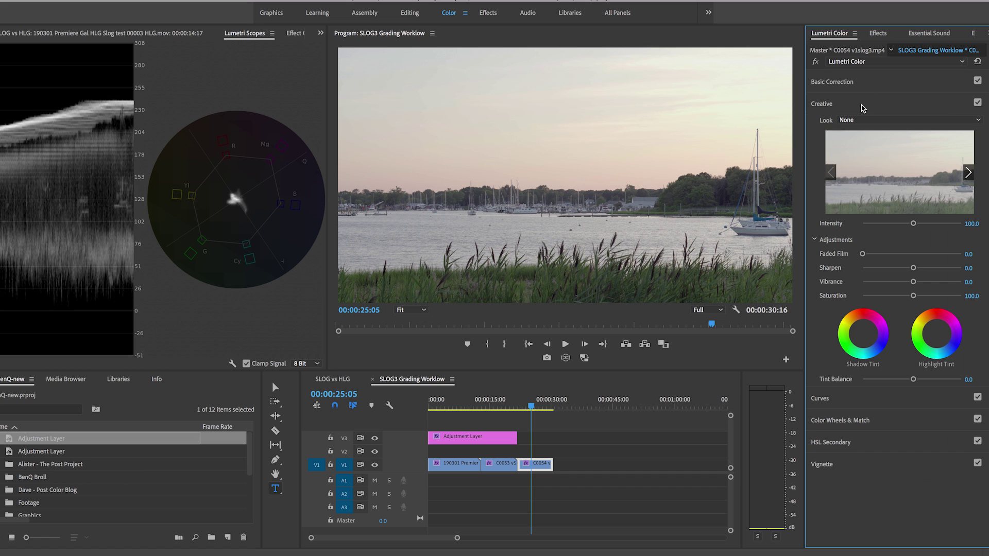
left_click_drag(913, 282, 946, 283)
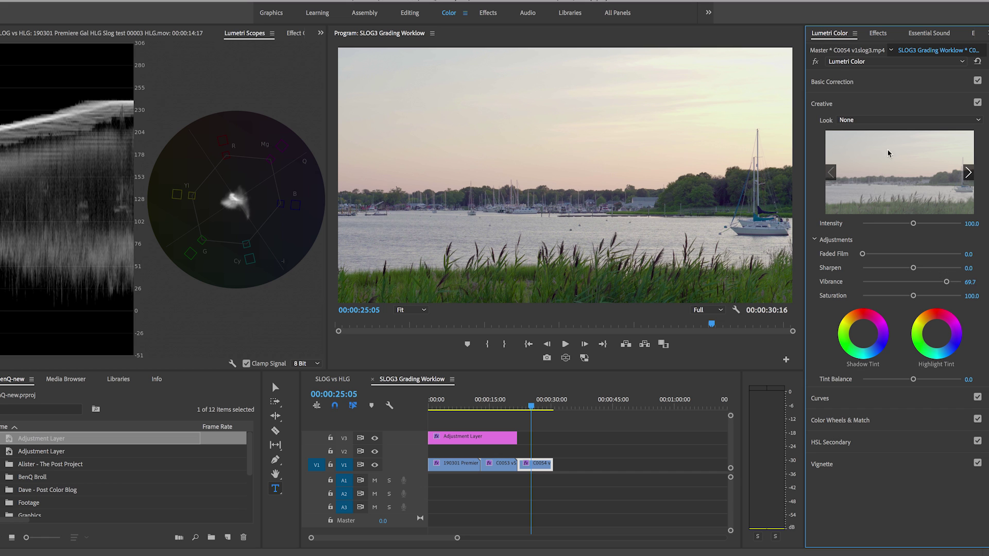
left_click(850, 81)
left_click_drag(914, 216, 922, 217)
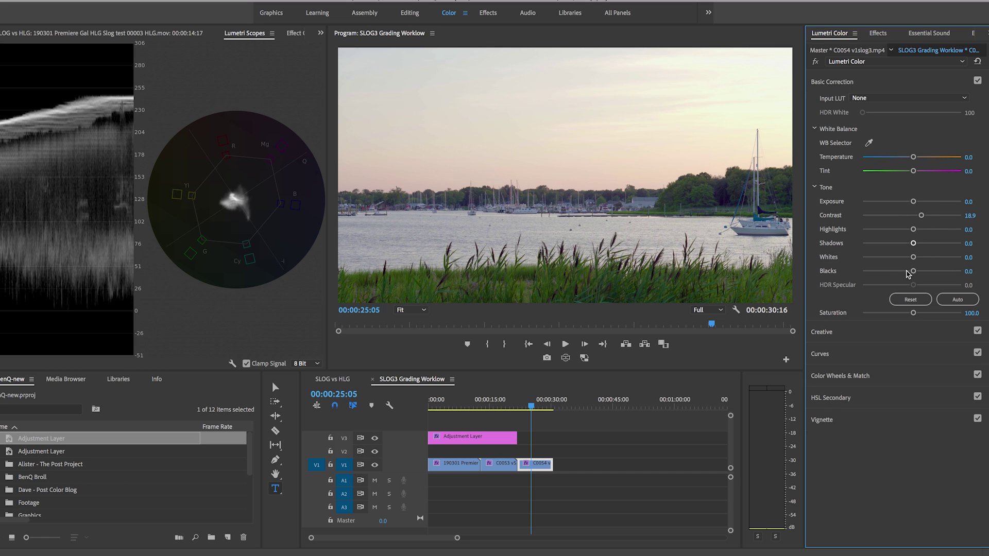
left_click_drag(913, 229, 903, 231)
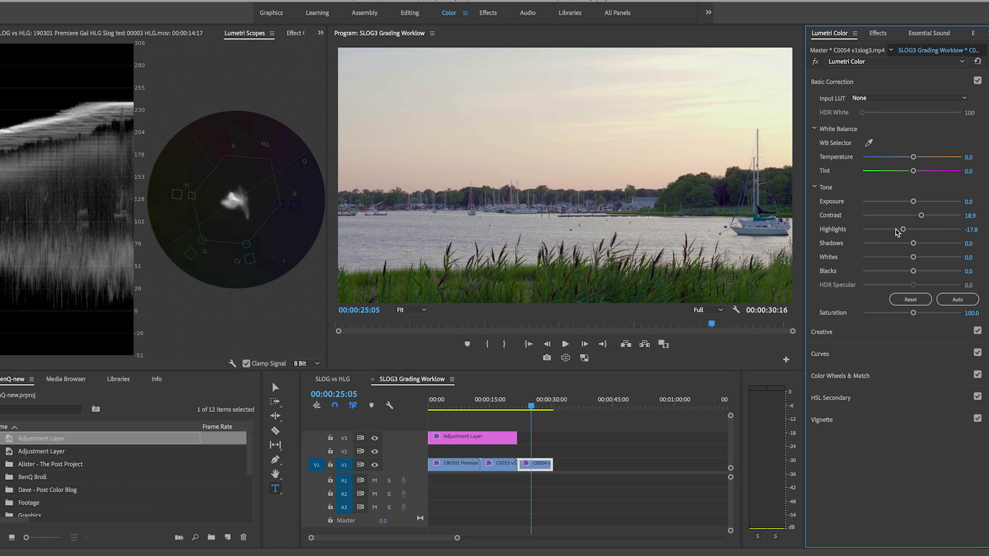
left_click(816, 62)
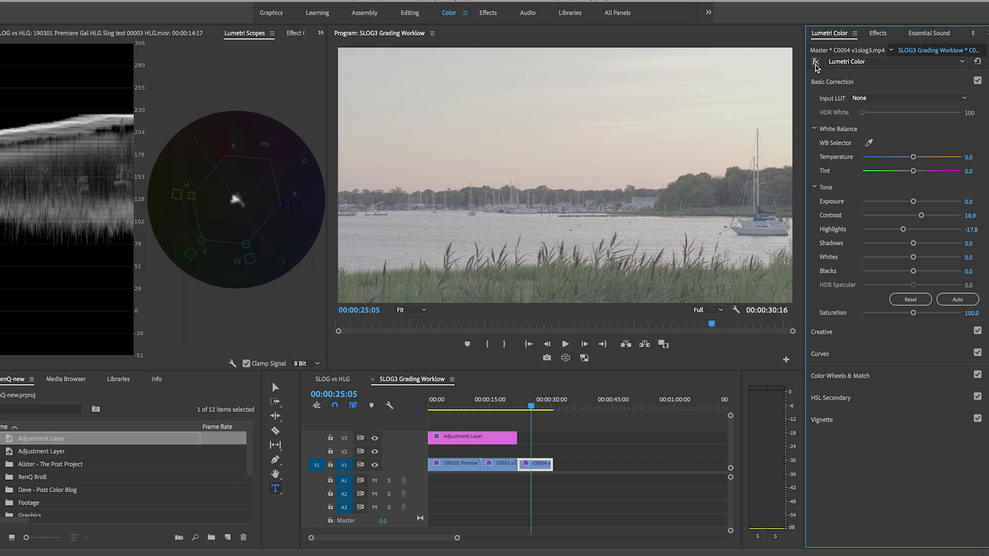
left_click(816, 62)
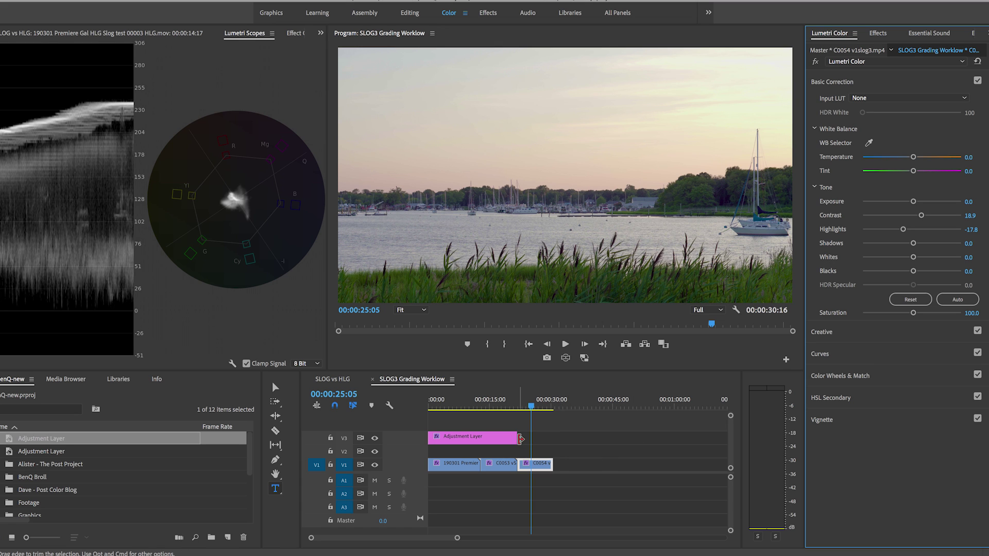
left_click_drag(521, 438, 542, 439)
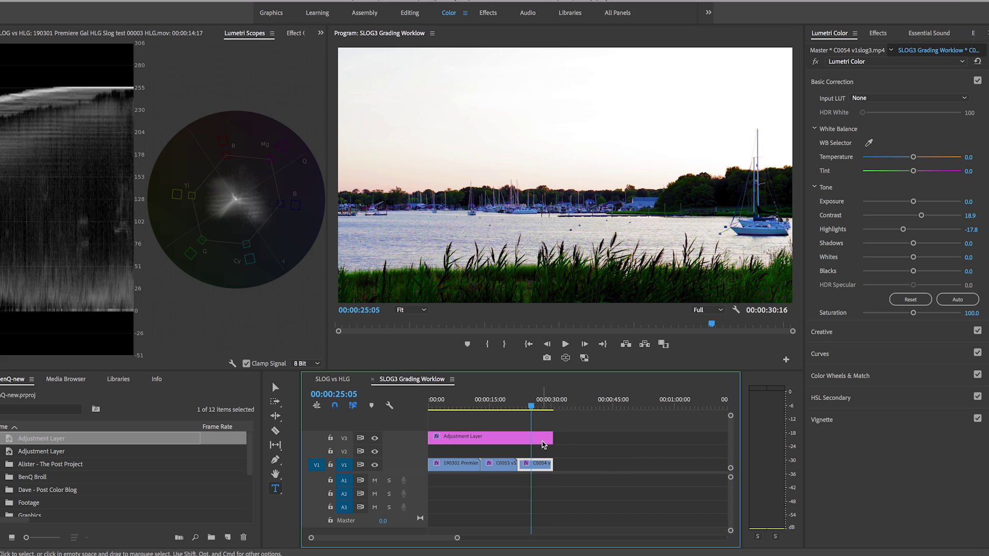
left_click(815, 62)
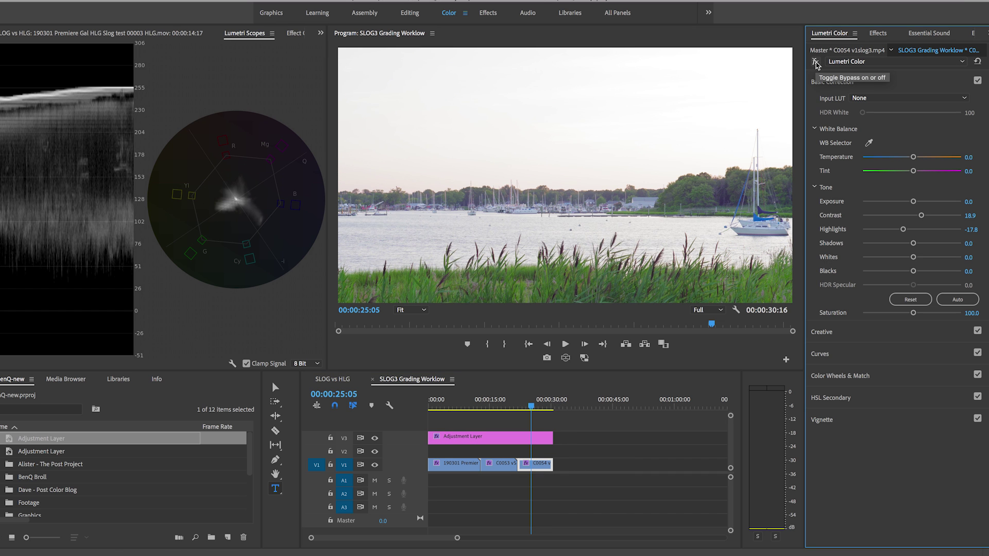
left_click(815, 63)
left_click_drag(552, 438, 517, 442)
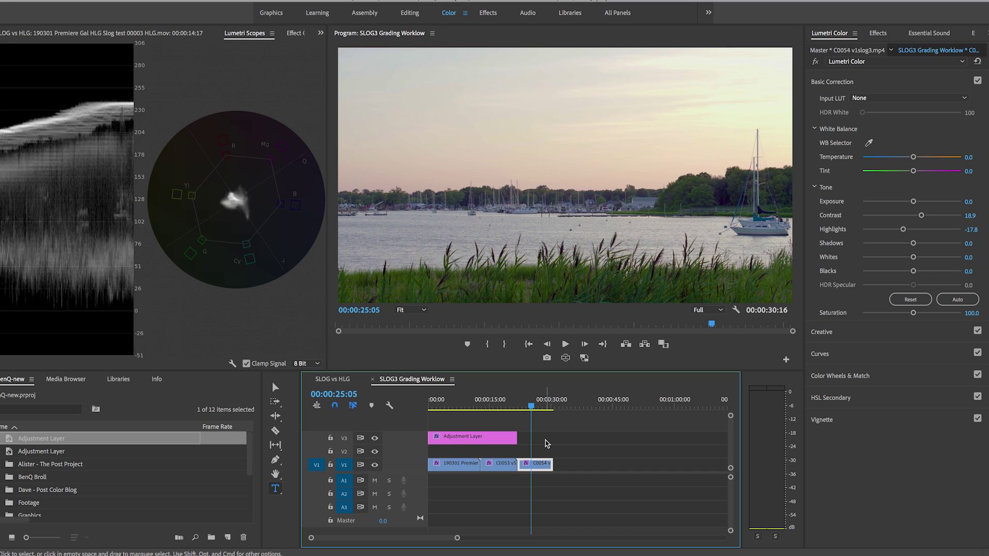
left_click(493, 404)
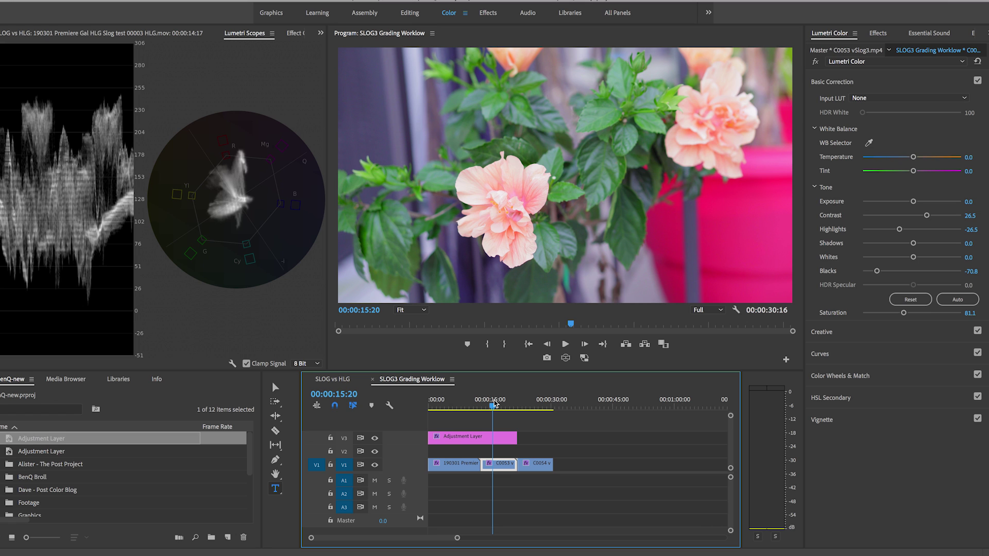
left_click(495, 437)
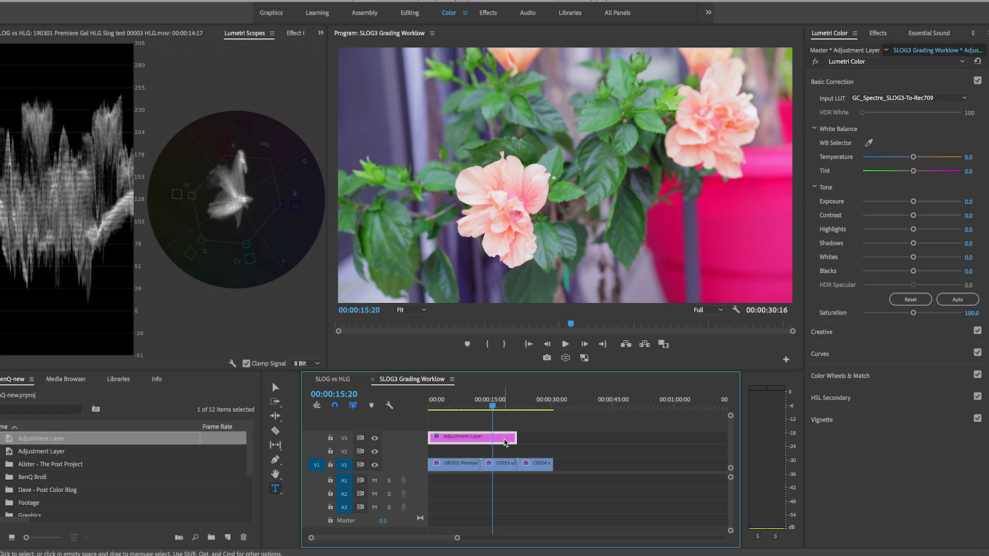
left_click(502, 466)
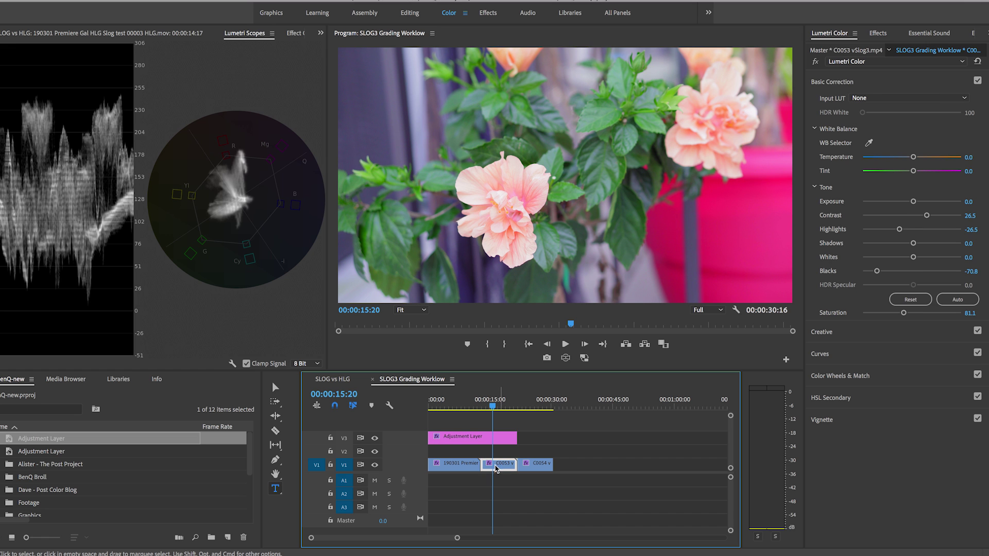
left_click(533, 406)
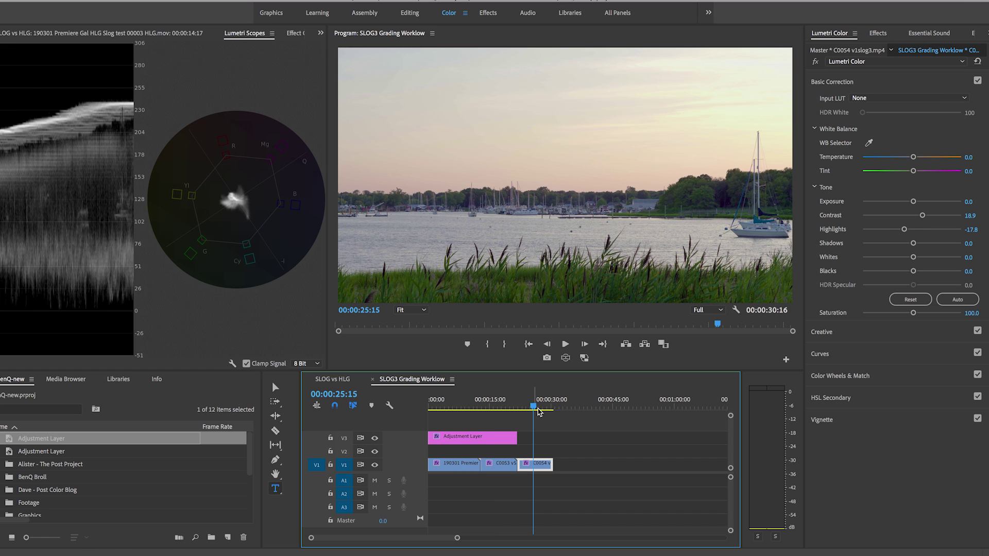